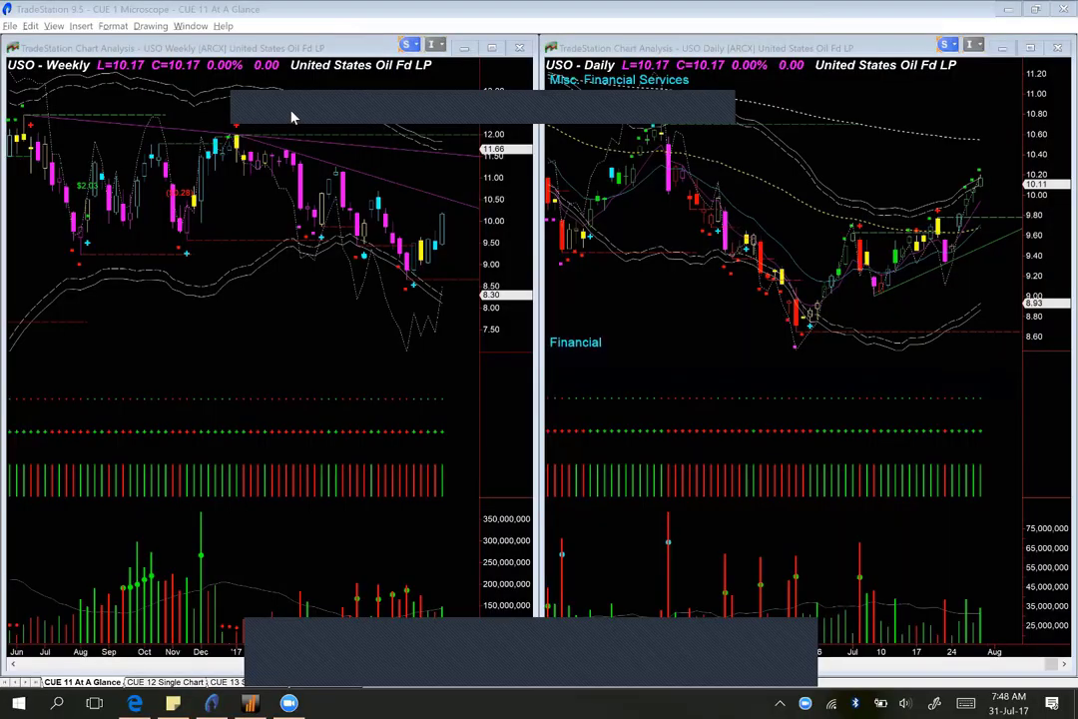
- Draw annotation arrows at the USO Weekly and Daily chart headings and the start of the daily chart's rising trendline
drag(54, 101, 64, 84)
drag(733, 82, 609, 75)
drag(938, 360, 894, 293)
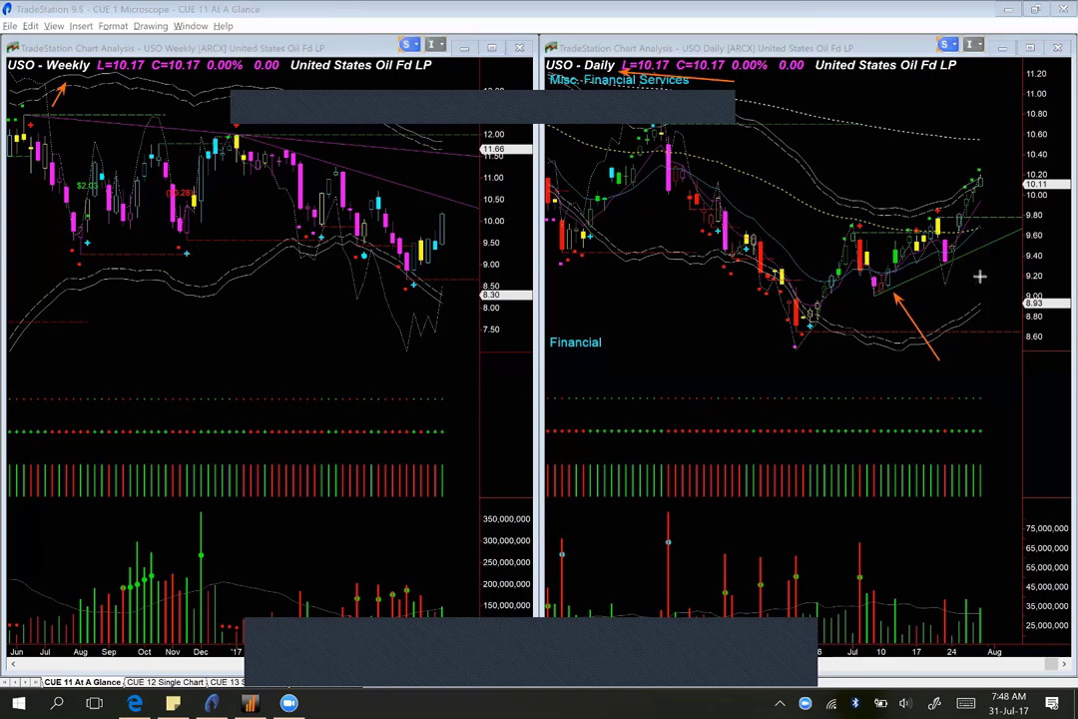
- Mark the USO daily chart's late-July breakout, rally and latest candles with arrows, and clear the annotations
drag(988, 279, 962, 233)
drag(979, 229, 991, 184)
drag(984, 173, 1004, 153)
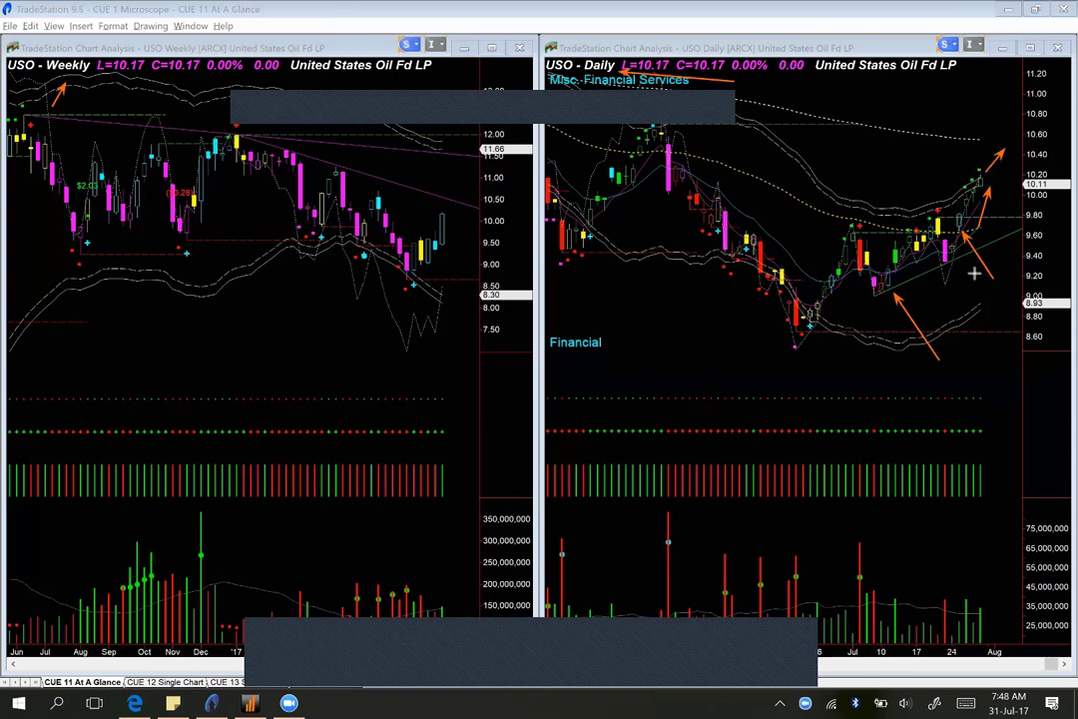
drag(974, 277, 961, 234)
drag(951, 145, 969, 163)
drag(991, 107, 983, 153)
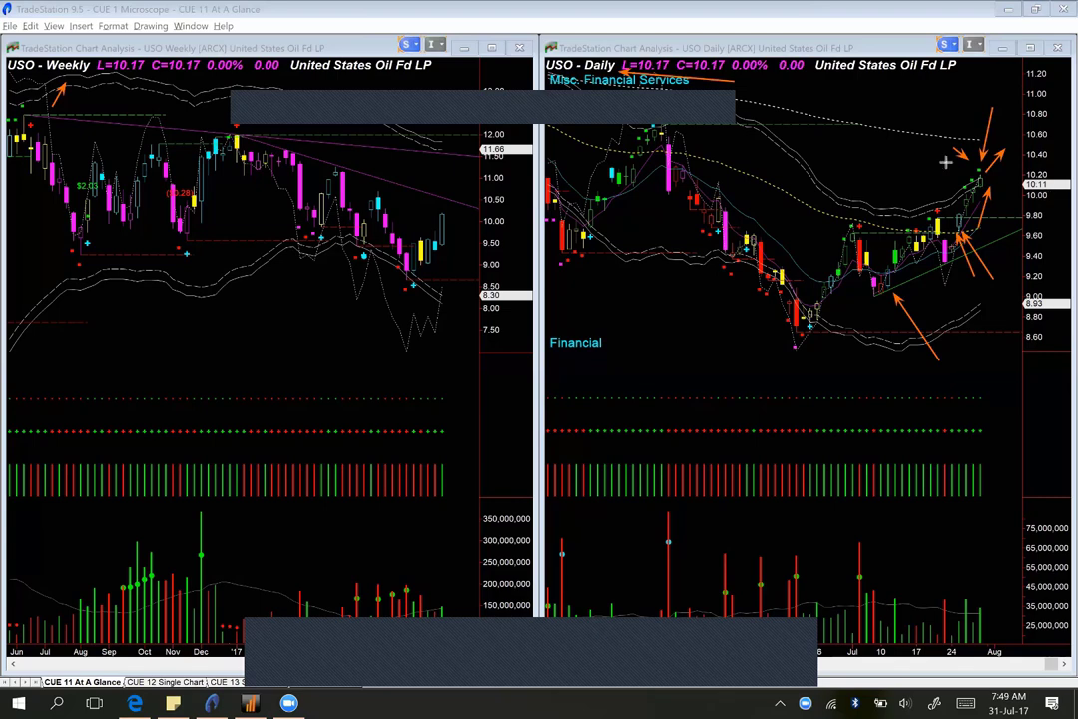
key(Escape)
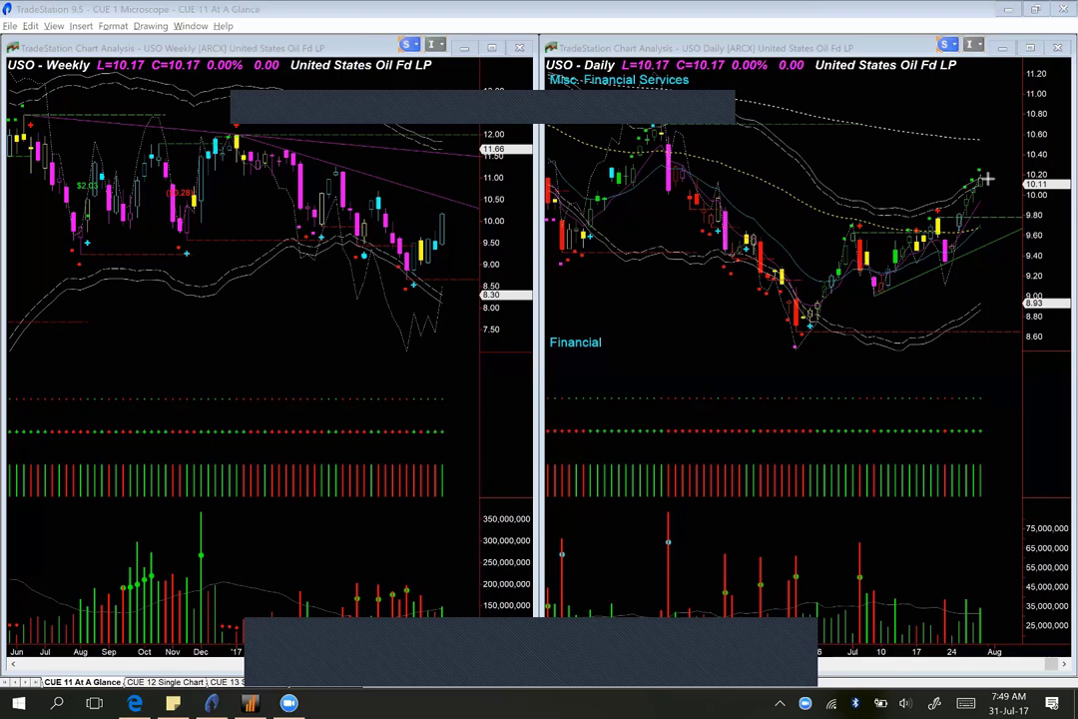
- Dismiss the remaining annotation and load the symbol GLD into the weekly and daily charts
mouse_move(988, 179)
mouse_down()
mouse_move(1004, 196)
mouse_move(1014, 173)
mouse_up()
key(Escape)
text(GLD)
key(Return)
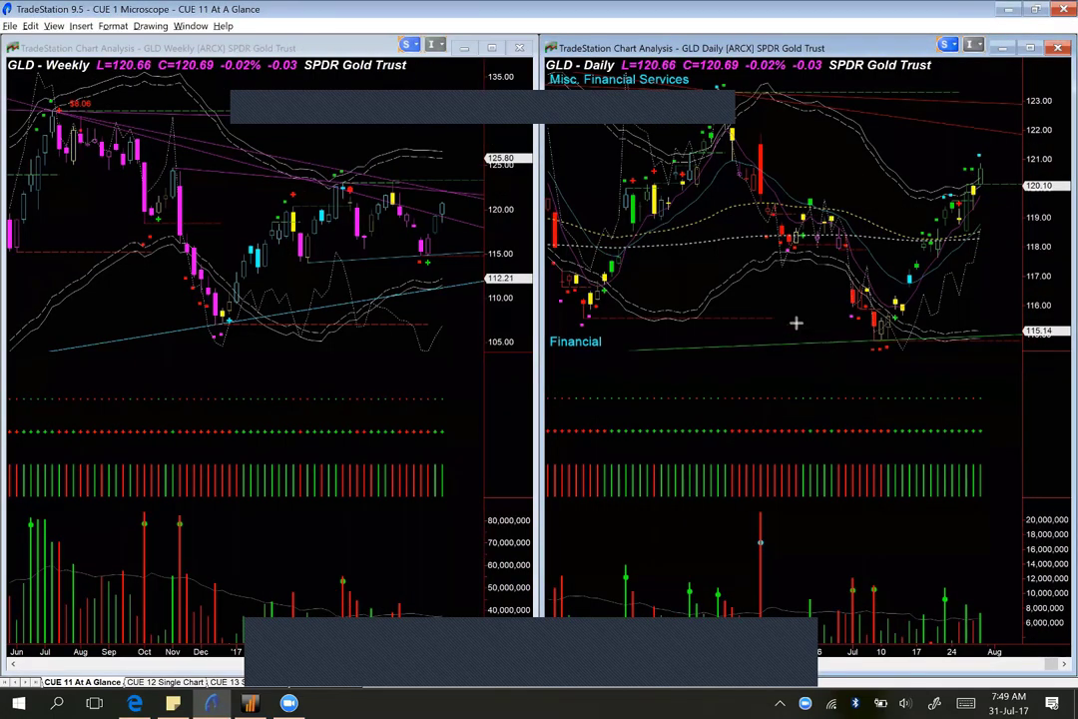
- Draw arrows on the GLD daily chart along the dashed support line, the July dip below it and the rally from it
drag(776, 317, 913, 318)
mouse_move(836, 299)
mouse_down()
mouse_move(869, 354)
mouse_move(897, 347)
mouse_move(916, 316)
mouse_up()
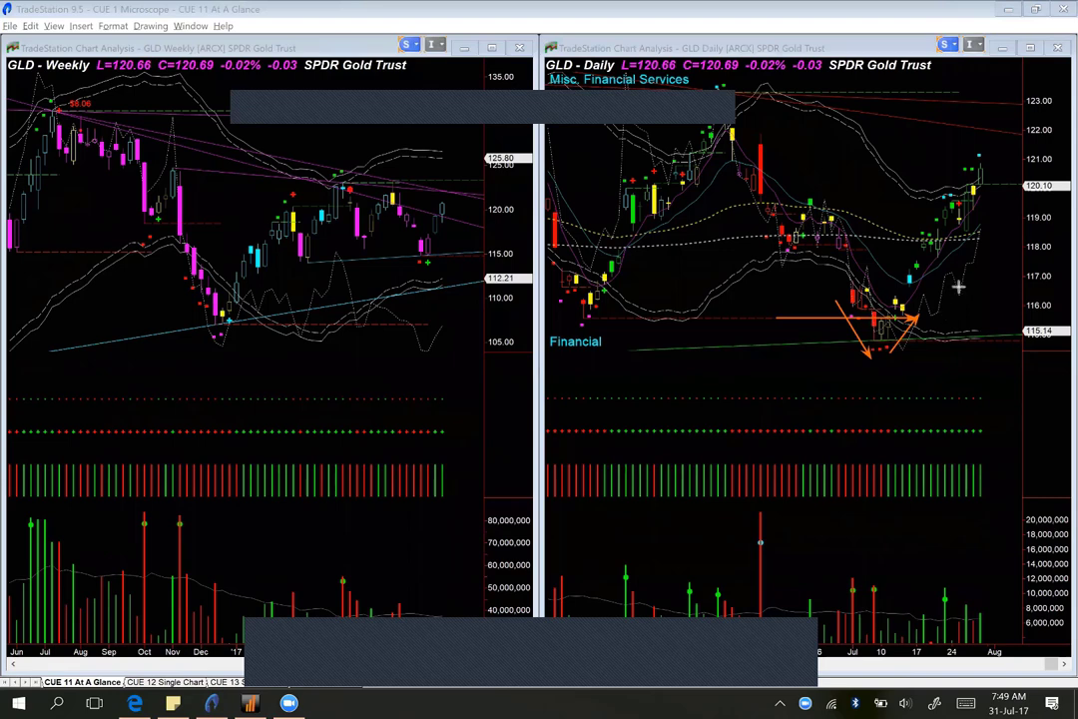
drag(965, 289, 906, 303)
drag(930, 281, 1000, 196)
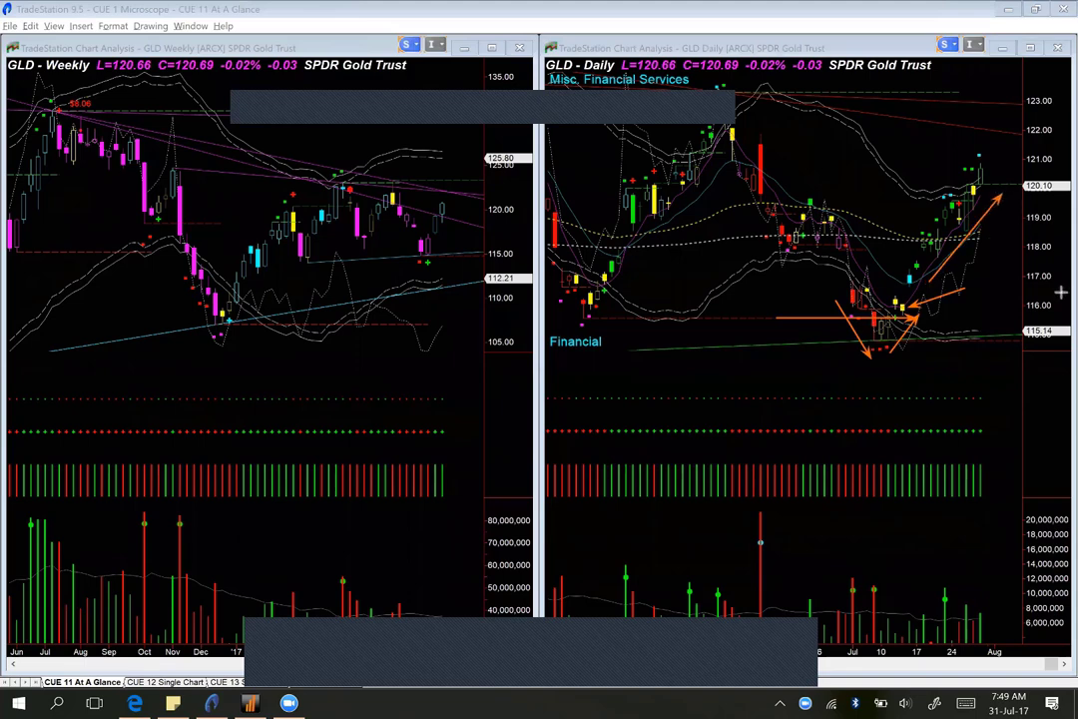
- Mark the GLD daily chart's July reversal area, latest candles and overhead resistance lines with arrows, and clear the annotations
drag(954, 133, 972, 147)
drag(981, 373, 914, 325)
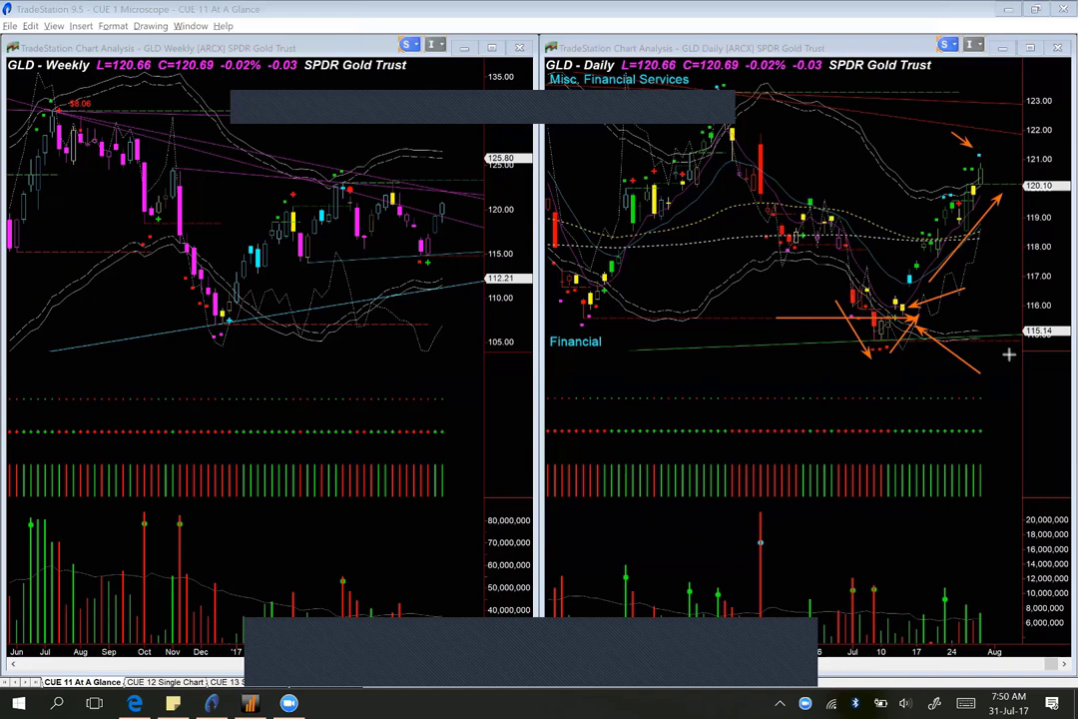
drag(1008, 353, 935, 324)
drag(938, 188, 973, 177)
drag(954, 119, 1024, 128)
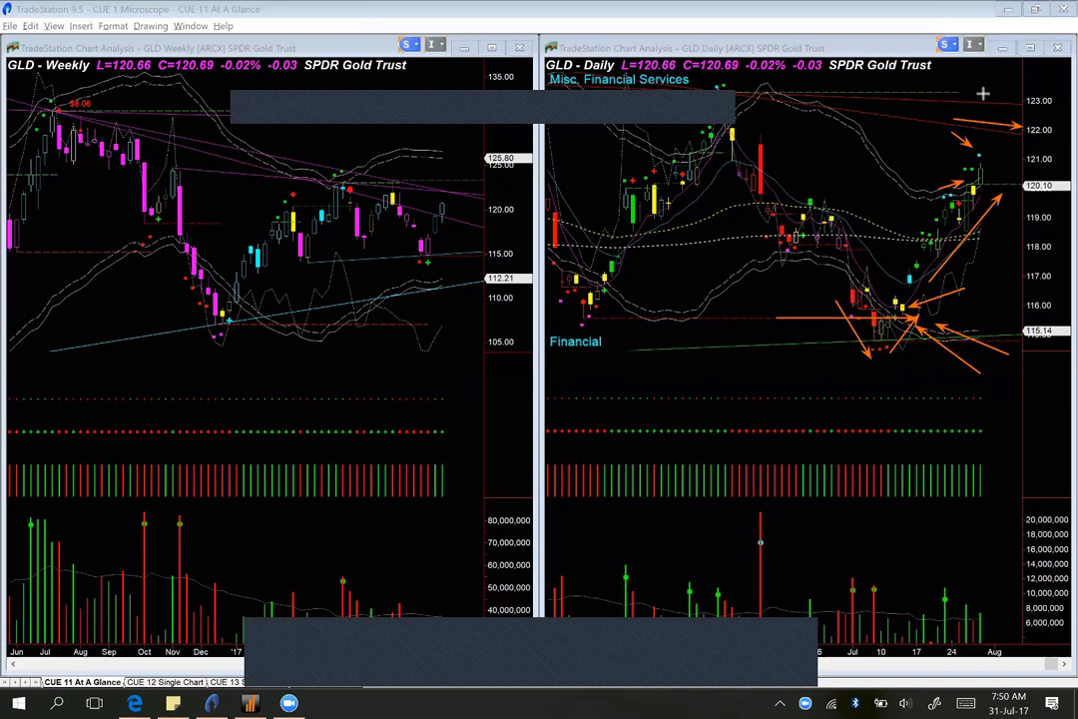
drag(971, 95, 1016, 96)
key(Escape)
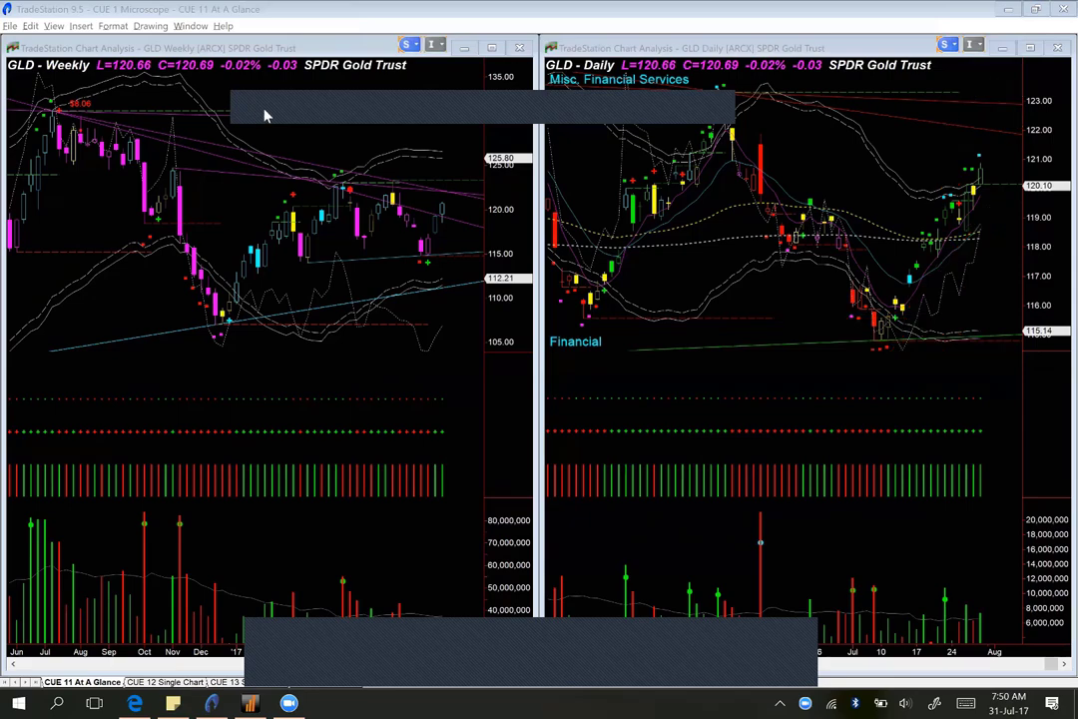
- Switch to MetaStock, mark the NIFTY 50 AUG17 chart's July uptrend and latest candles with arrows, and clear them
key(alt+Tab)
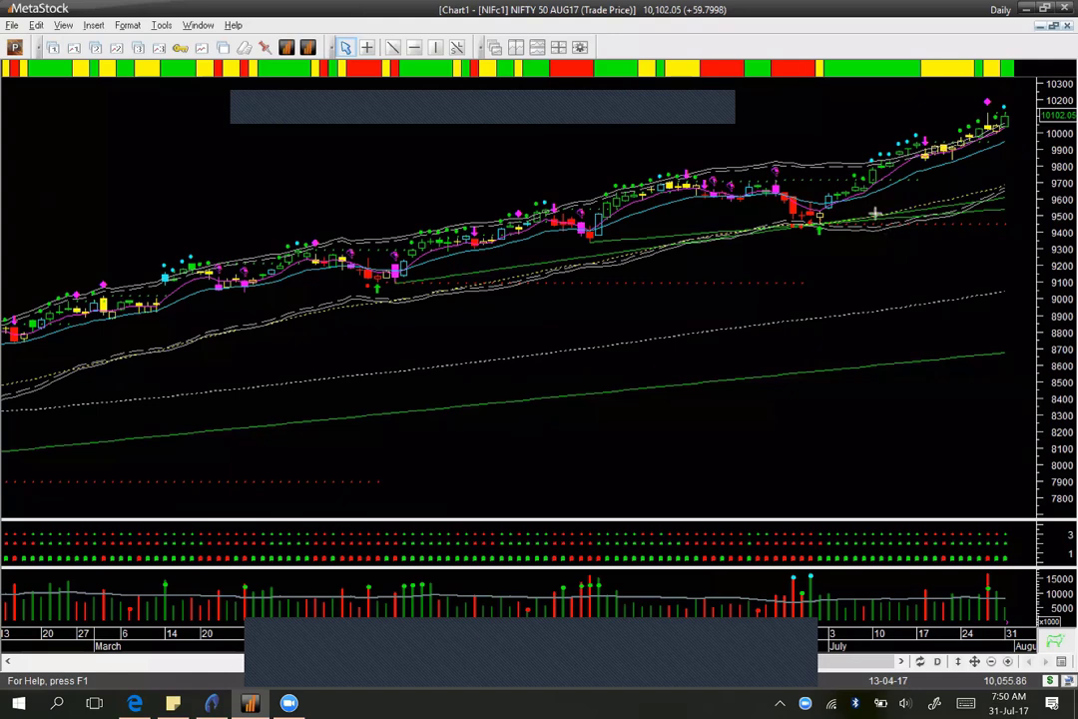
mouse_move(860, 211)
mouse_down()
mouse_move(929, 224)
mouse_move(957, 173)
mouse_move(1024, 130)
mouse_up()
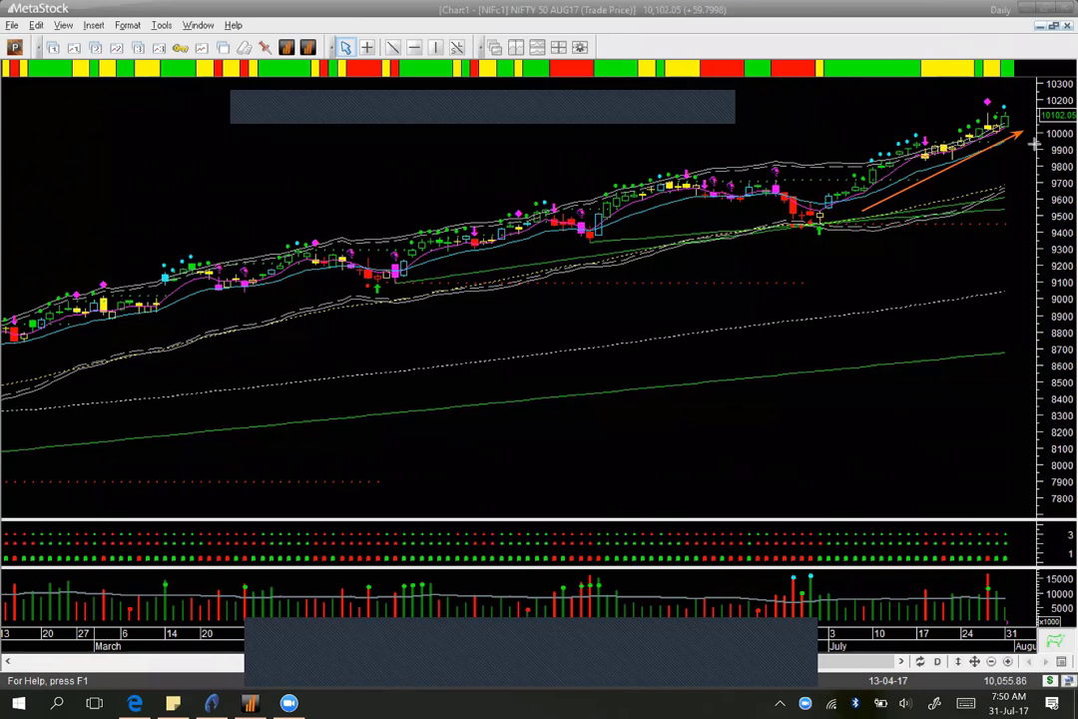
drag(923, 90, 983, 99)
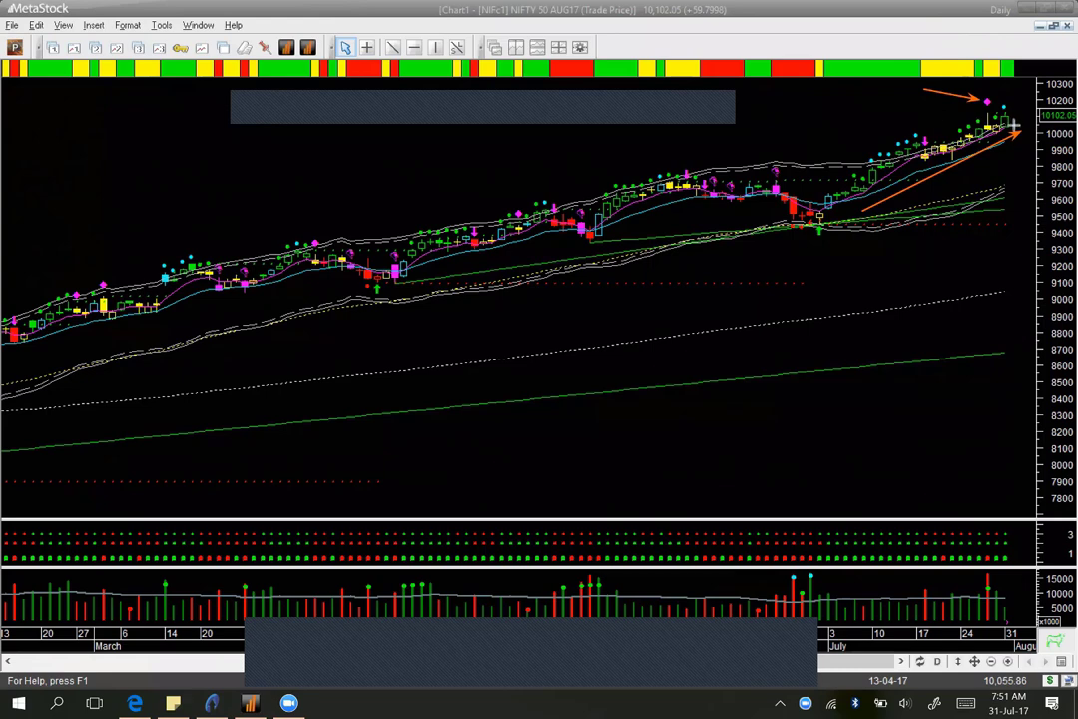
drag(1013, 196, 997, 138)
drag(1025, 86, 1011, 107)
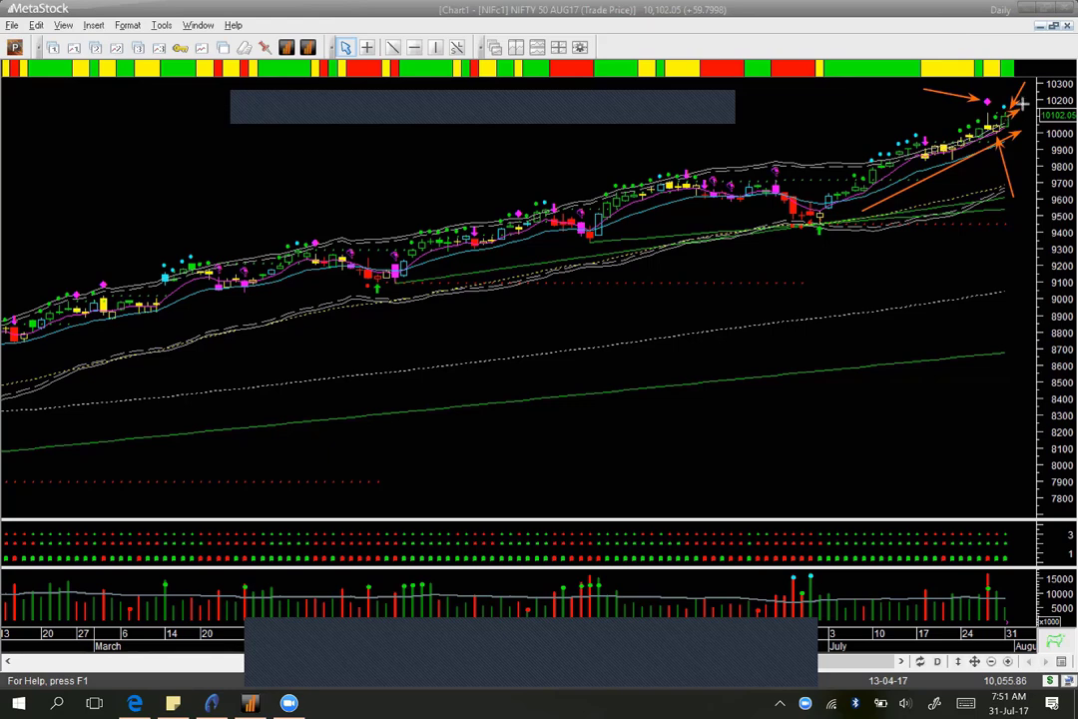
drag(1005, 80, 1003, 100)
key(Escape)
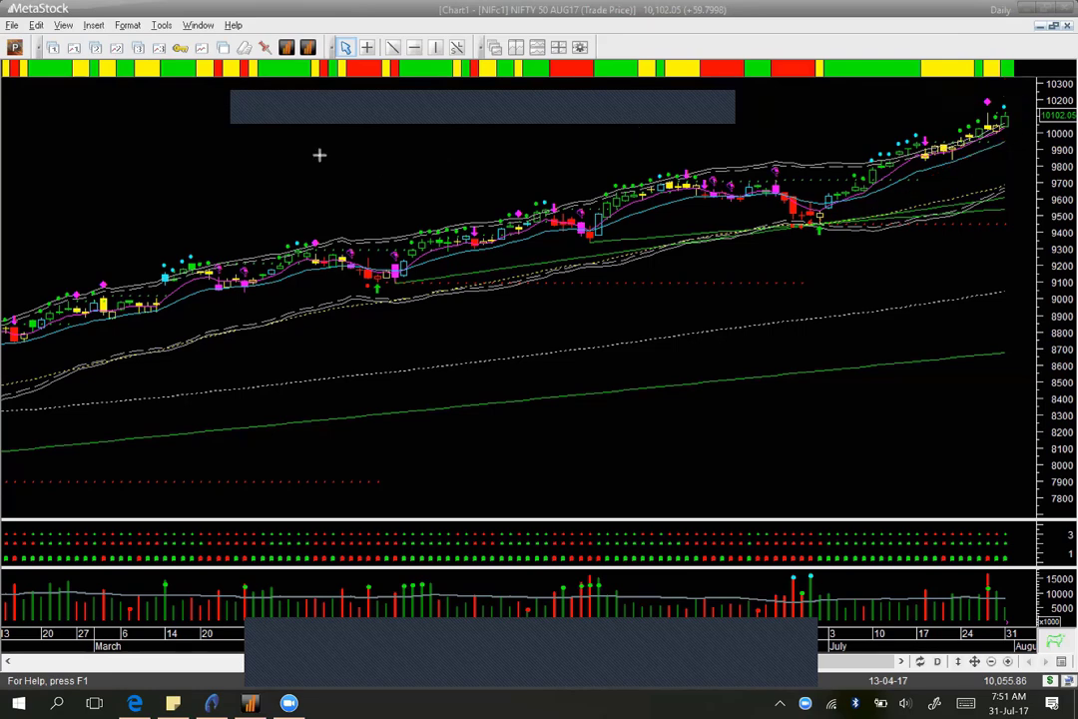
- Show the FOREX SGD= chart and draw arrows at the July high and along the decline through the dotted support level
key(Page_Down)
drag(915, 356, 901, 370)
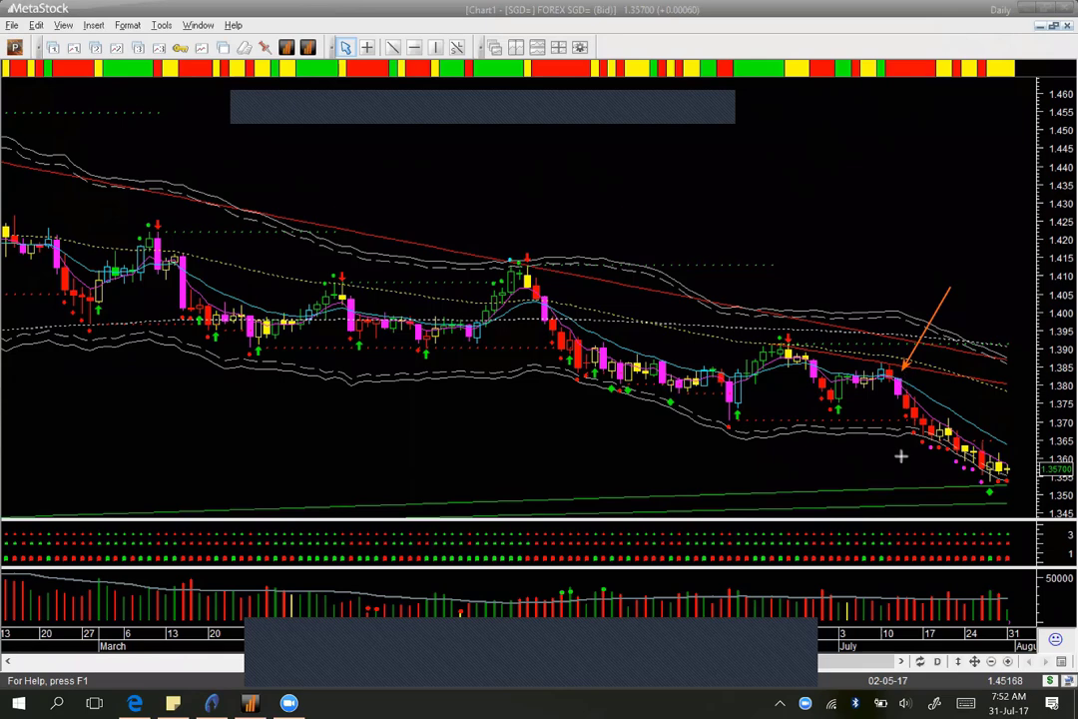
drag(867, 422, 903, 420)
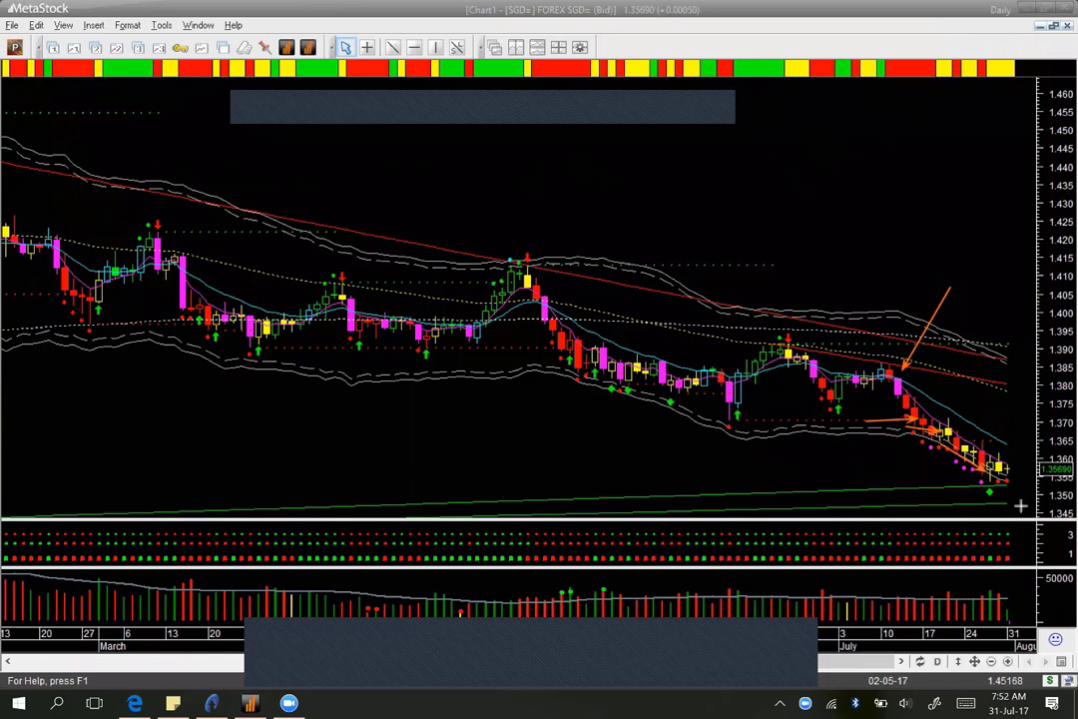
- Draw arrows at the SGD= chart's late-July low on the green trendline, its green diamond marker and the mid-July high
click(950, 491)
drag(960, 488, 983, 484)
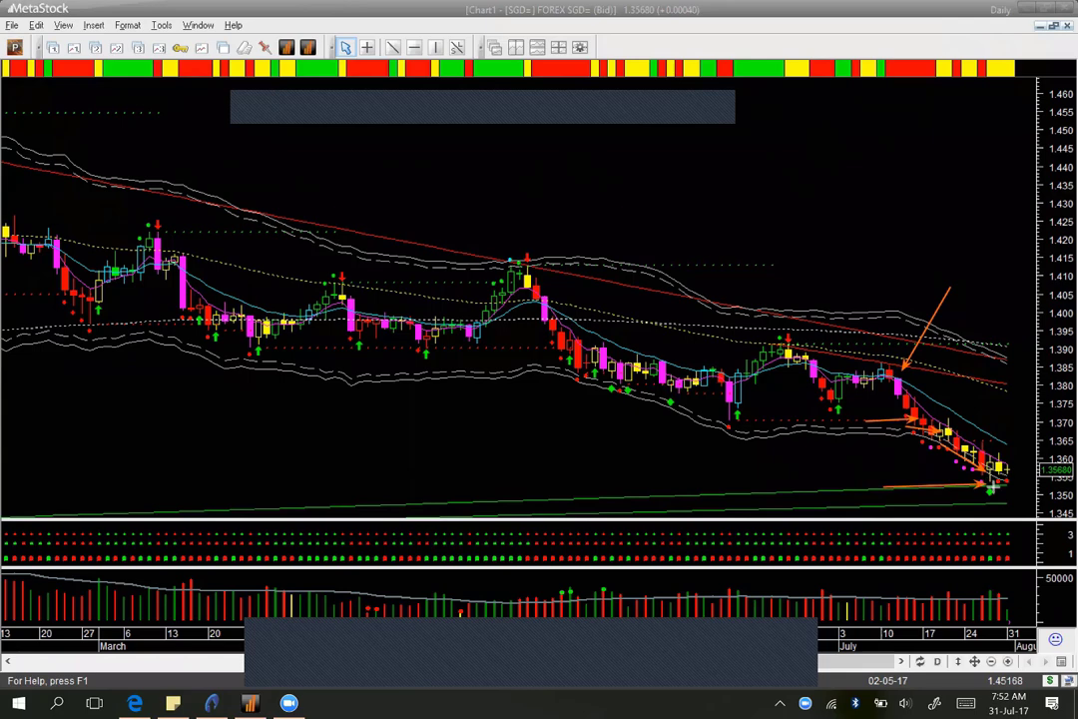
drag(926, 511, 979, 497)
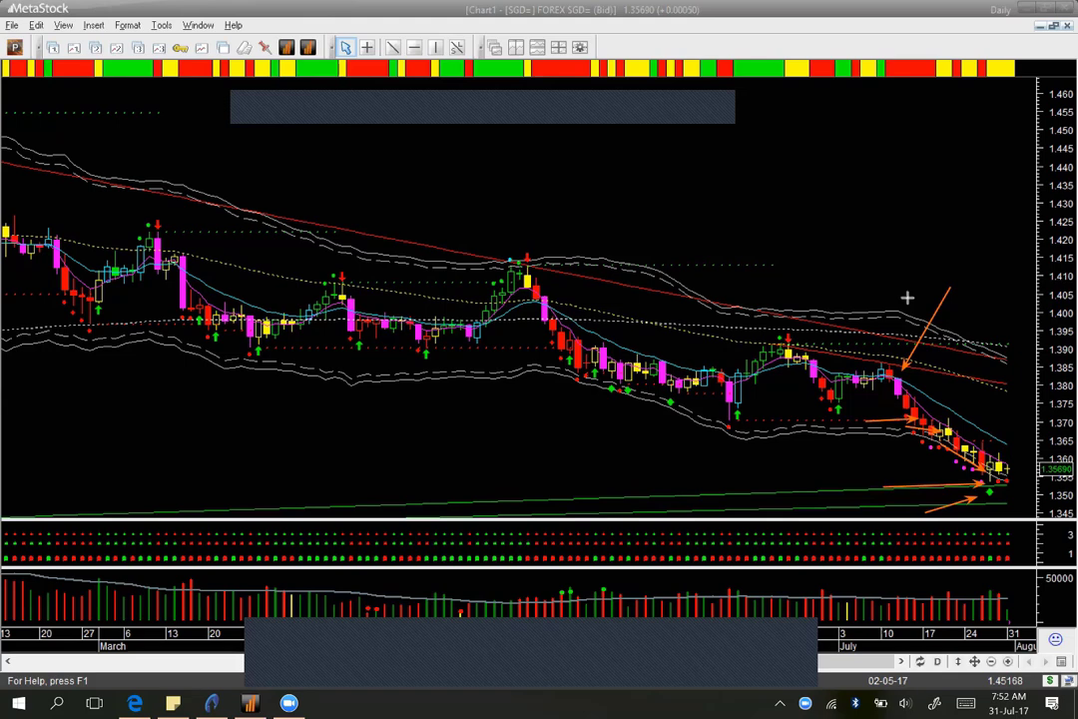
mouse_move(909, 292)
mouse_down()
mouse_move(907, 359)
mouse_move(892, 367)
mouse_up()
drag(1031, 504, 996, 485)
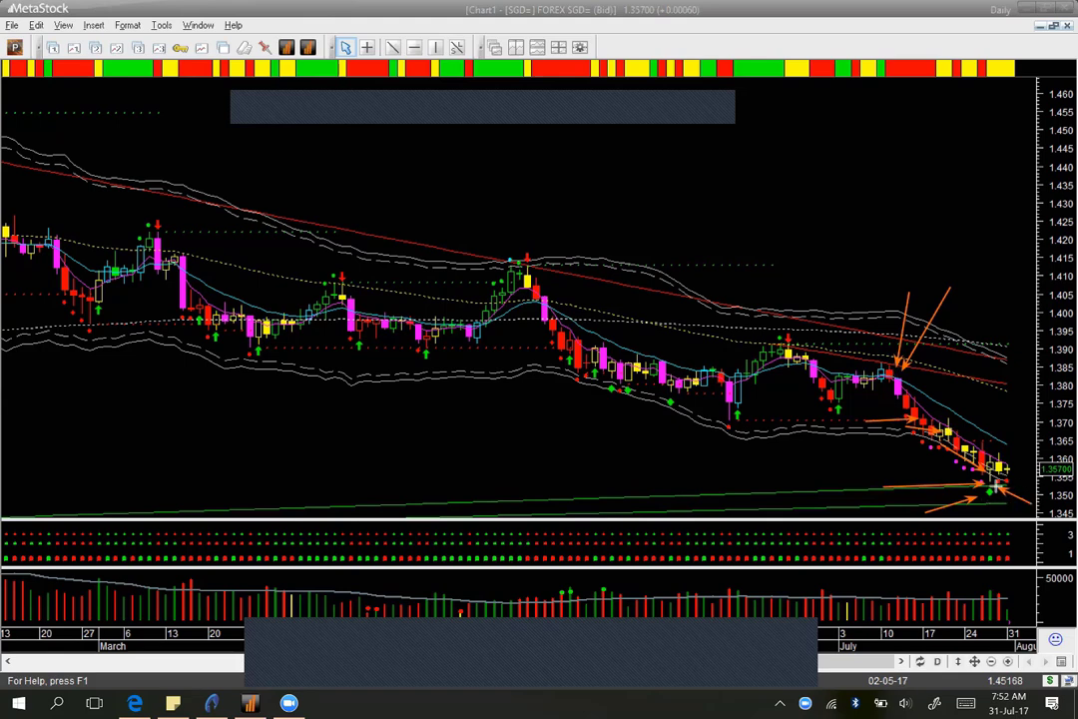
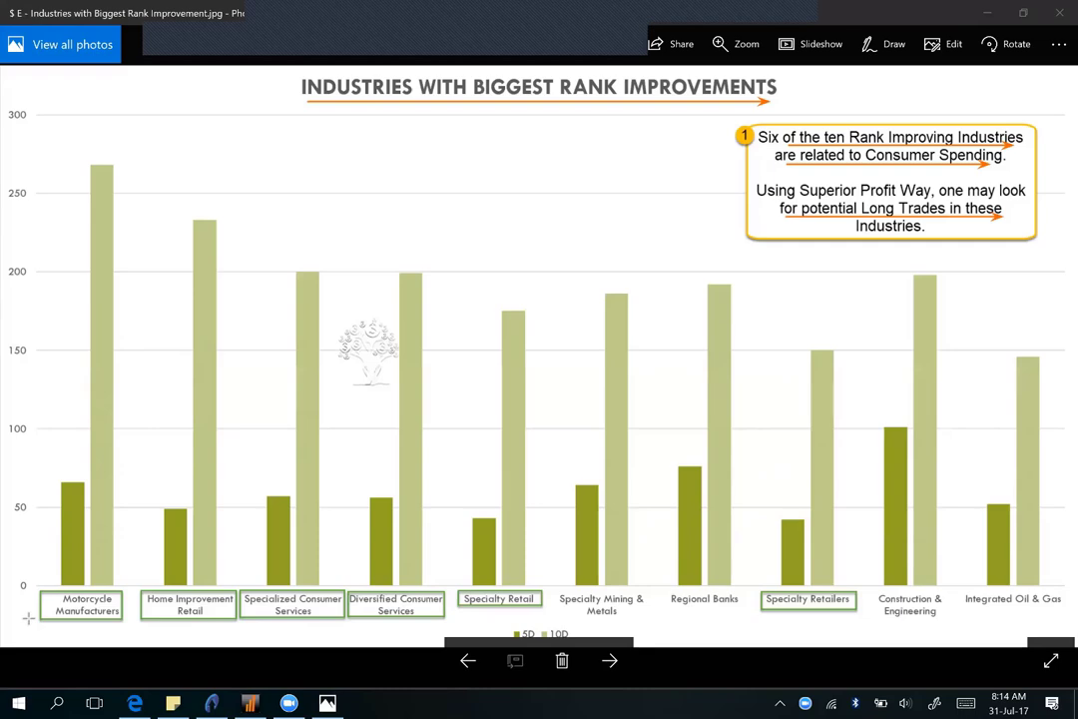
- Draw an arrow at each of the six green-boxed consumer spending industries on the Industries with Biggest Rank Improvements image
drag(29, 618, 52, 604)
drag(141, 620, 158, 610)
drag(329, 626, 325, 612)
drag(445, 623, 424, 611)
drag(481, 616, 501, 603)
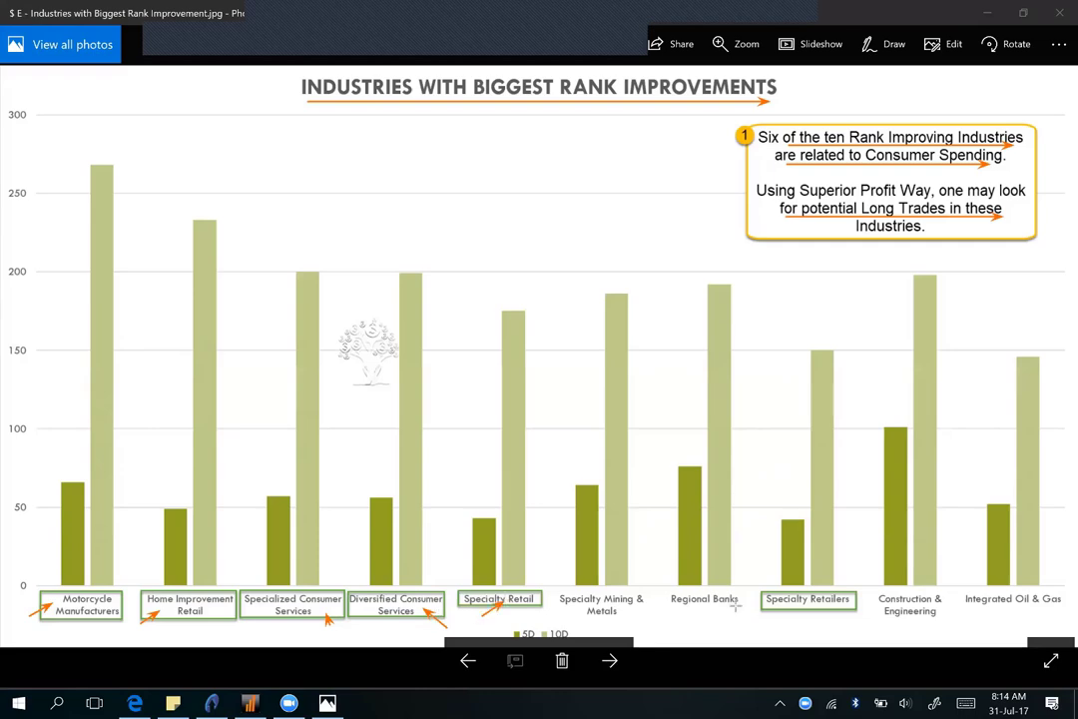
drag(826, 623, 811, 613)
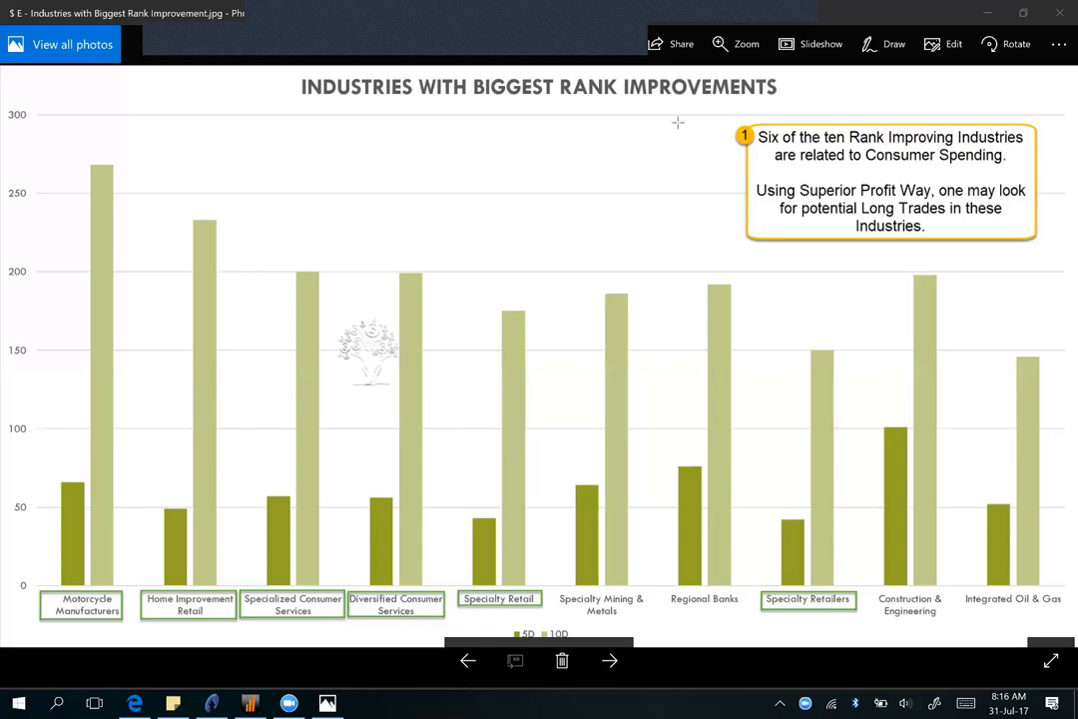
- Show the Industries with Biggest Rank Declines image and underline its title and the note about four Utilities-related decliners with arrows
key(Right)
drag(369, 100, 753, 102)
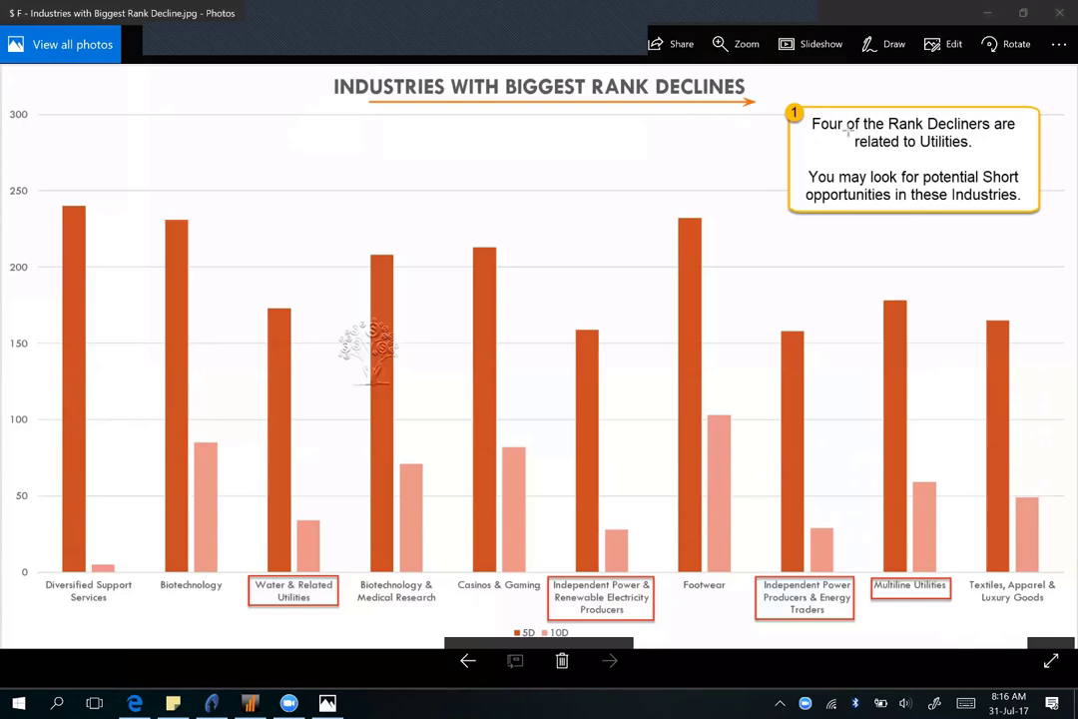
drag(843, 131, 1011, 131)
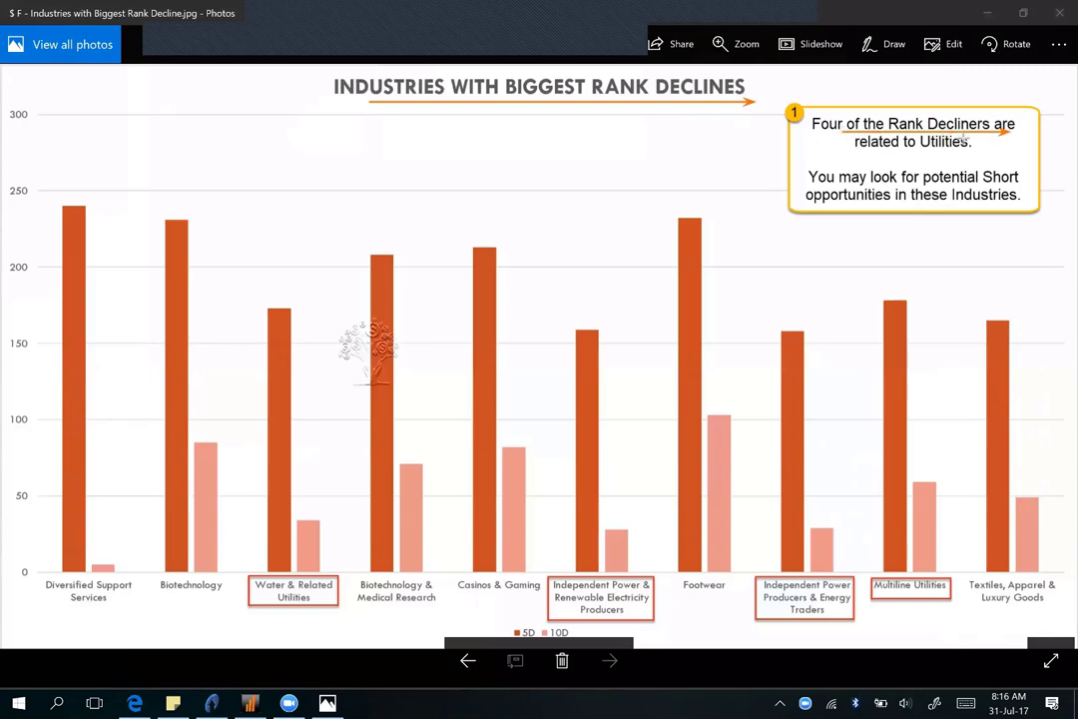
drag(883, 150, 984, 149)
- Draw arrows at the four red-boxed industries: Water & Related Utilities, both Independent Power groups and Multiline Utilities
drag(206, 625, 265, 597)
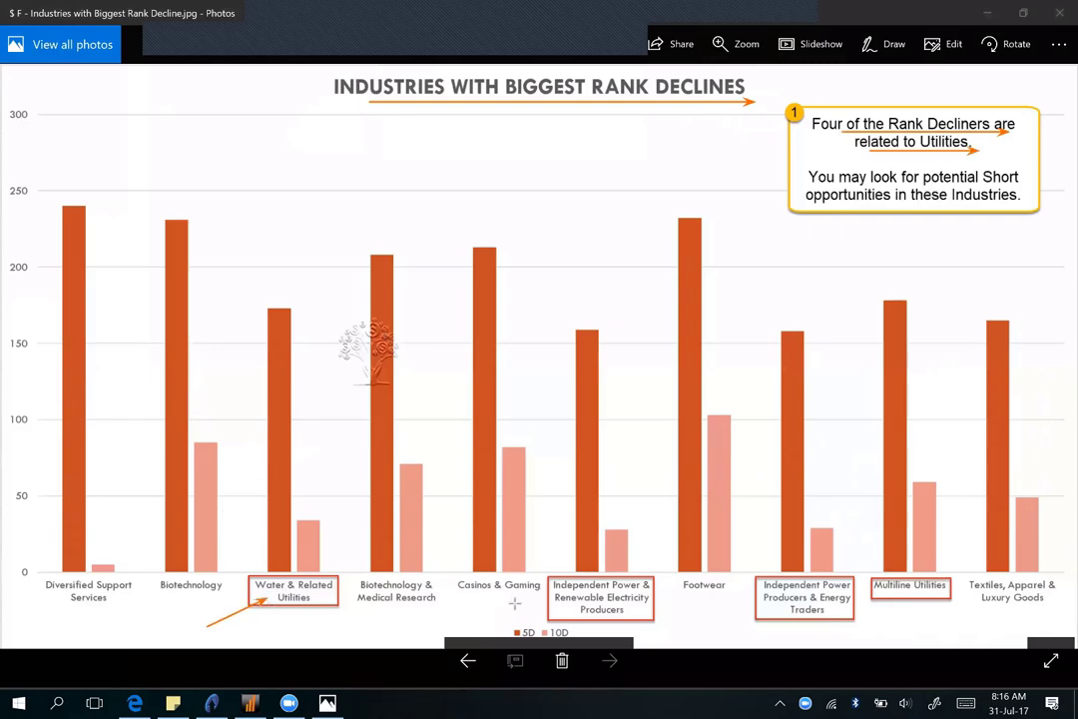
drag(516, 603, 545, 596)
drag(721, 618, 765, 609)
drag(942, 616, 927, 599)
- Underline the note's sentence about potential Short opportunities in these industries with arrows
drag(911, 188, 944, 186)
drag(1022, 187, 1021, 187)
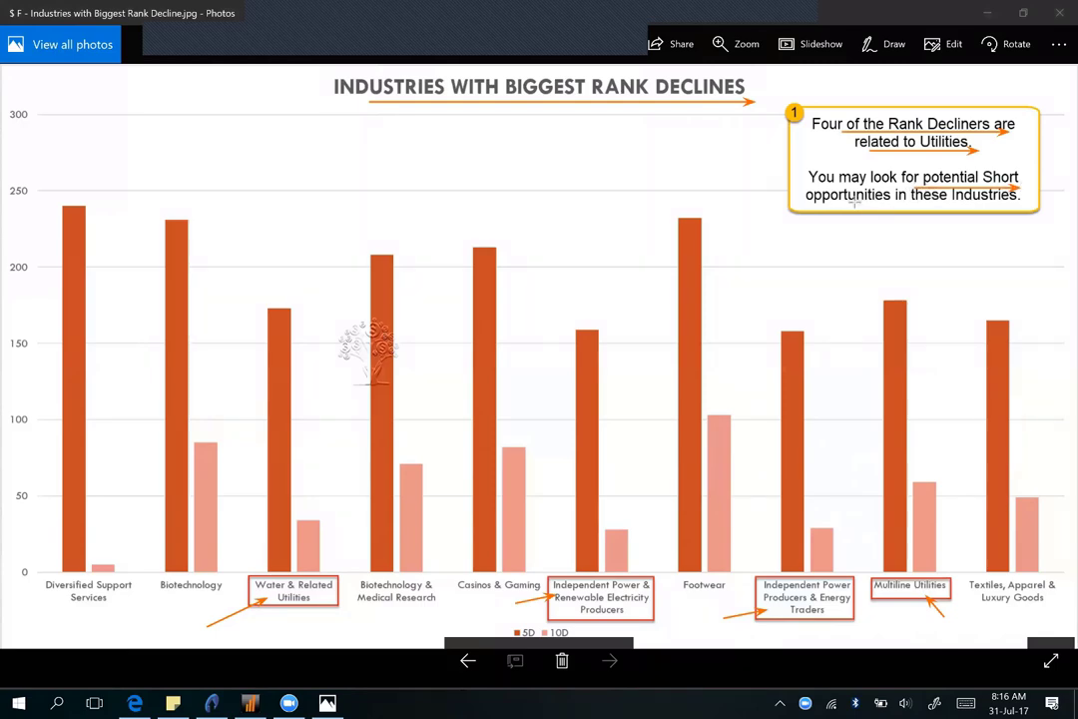
drag(855, 200, 1019, 197)
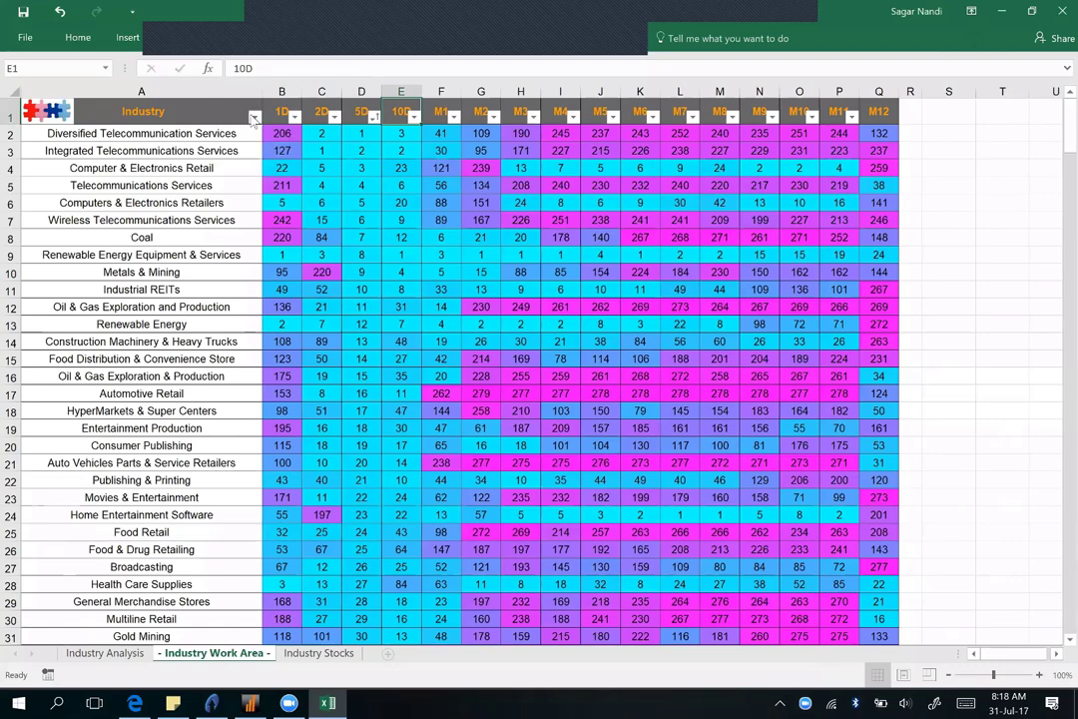
- Filter the Industry column of the Industry Work Area sheet by "telecom"
click(255, 117)
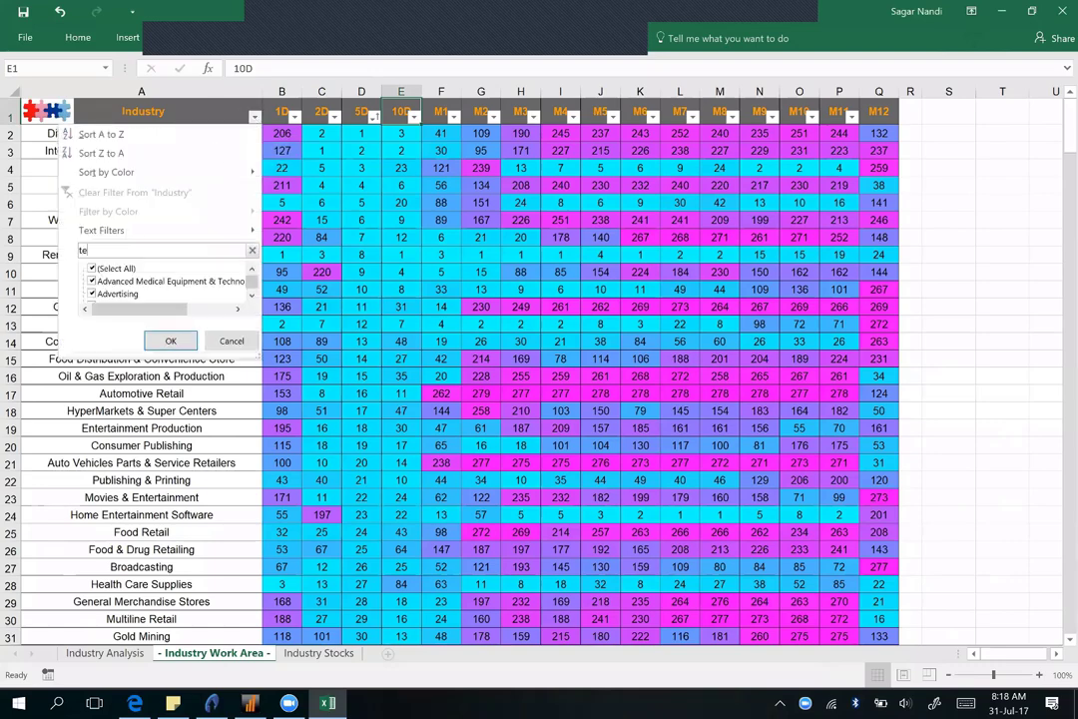
text(telecom)
key(Return)
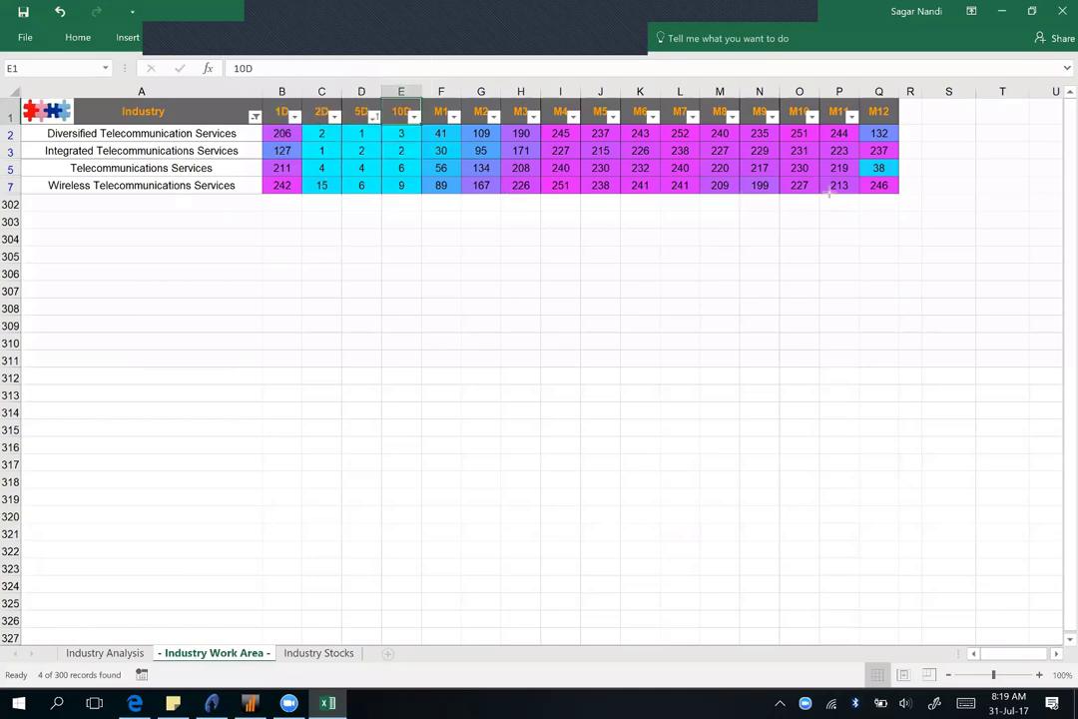
- Draw arrows under the telecommunication rows from M11 to M4 and M2 to 5D, and at the ranks in the 5D column
drag(828, 200, 345, 196)
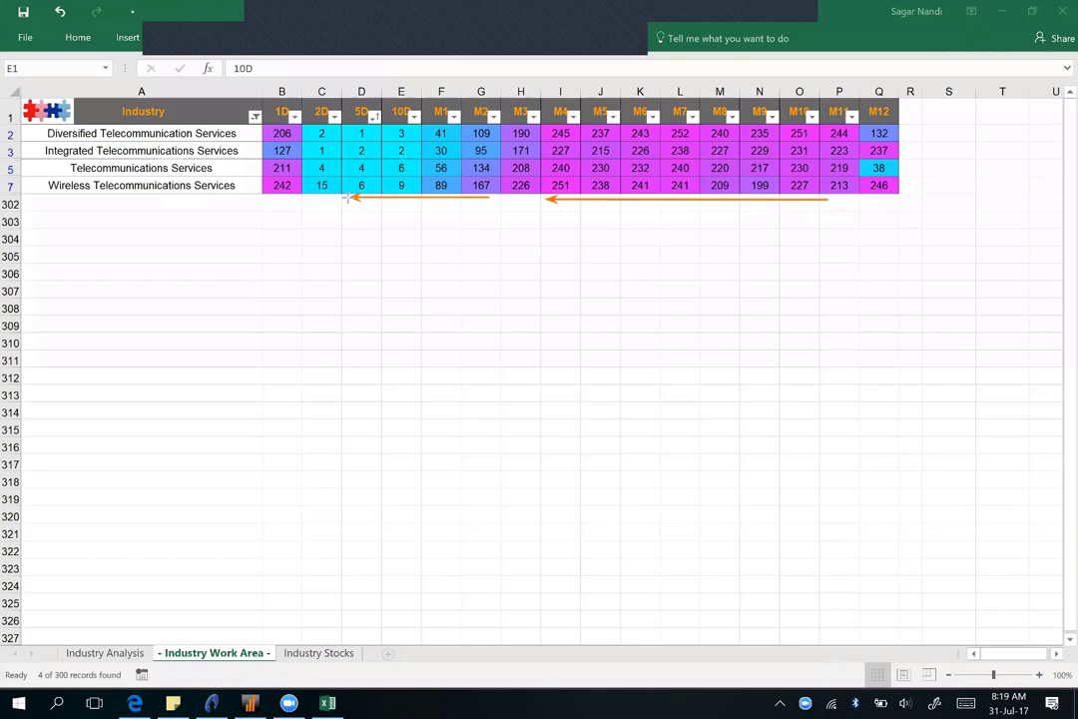
drag(347, 198, 349, 198)
drag(353, 100, 351, 187)
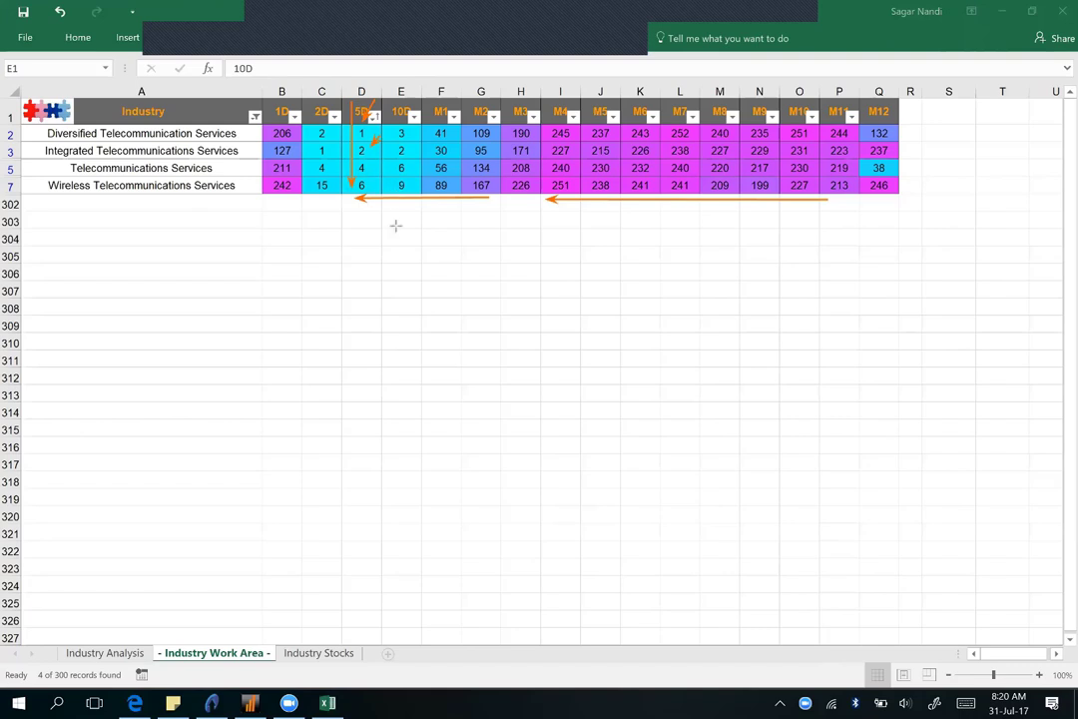
drag(396, 225, 371, 169)
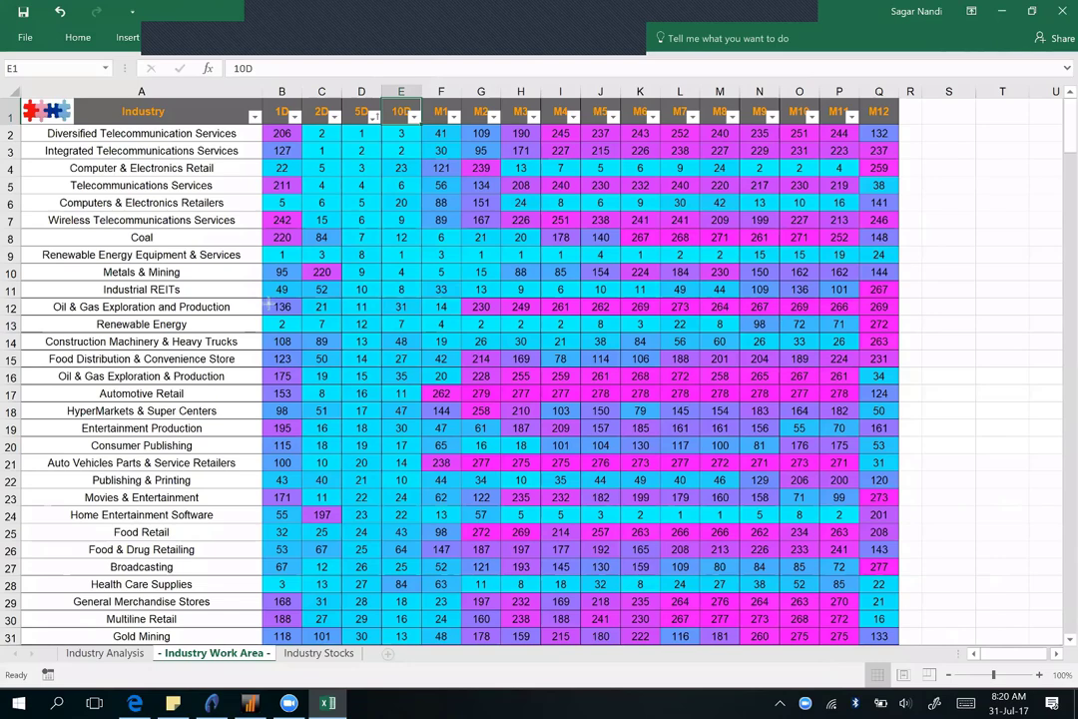
- Underline Oil & Gas Exploration and Production in row 12 and its ranks from M10 back to M2 with arrows
drag(66, 315, 115, 314)
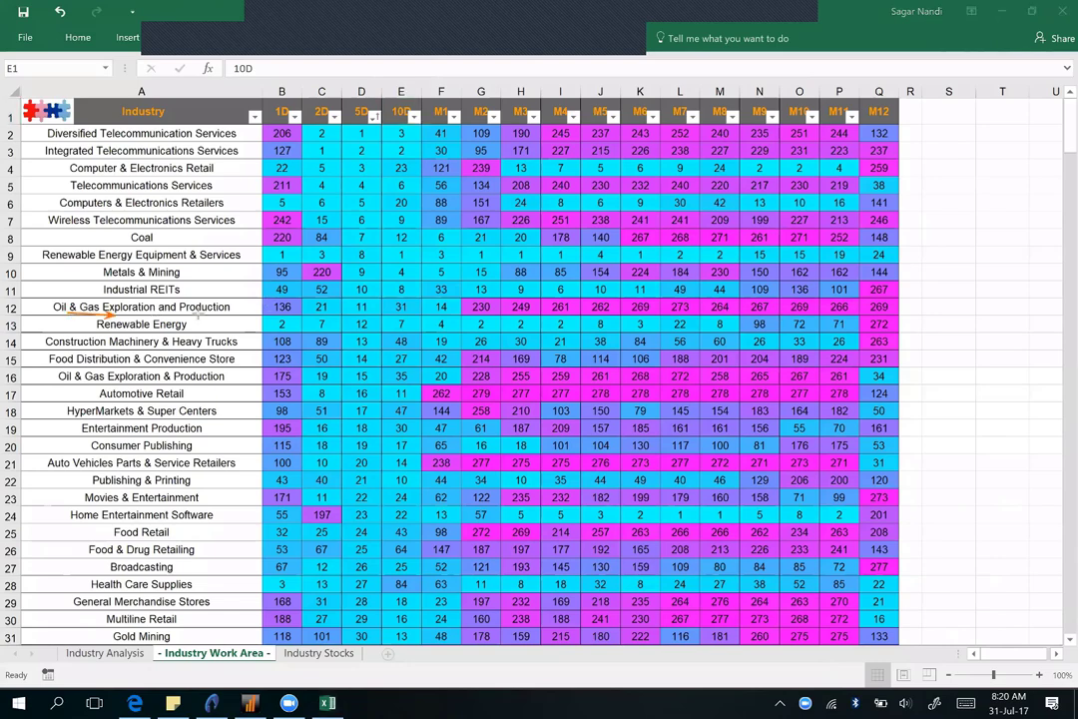
drag(200, 314, 229, 314)
drag(808, 317, 475, 316)
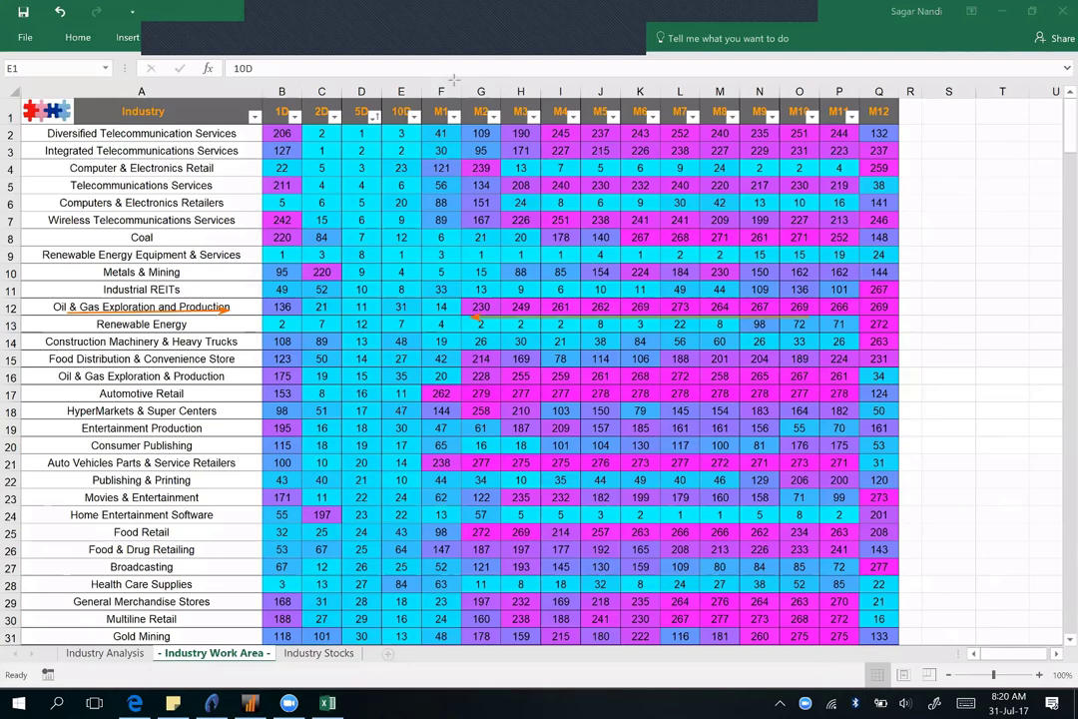
- Draw arrows at the M2 and 5D headers, under row 12's ranks from M1 to 2D, at its 5D rank and at its industry name
drag(453, 80, 472, 104)
drag(451, 313, 328, 313)
drag(352, 86, 357, 103)
drag(372, 278, 370, 292)
drag(467, 71, 471, 103)
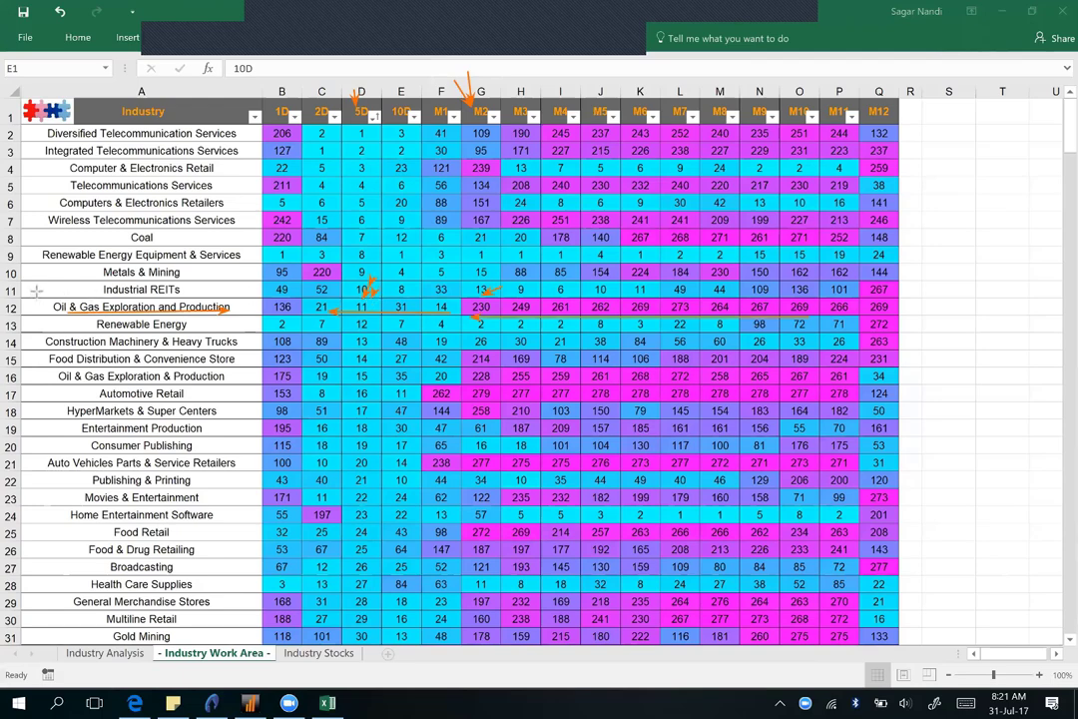
drag(35, 291, 90, 298)
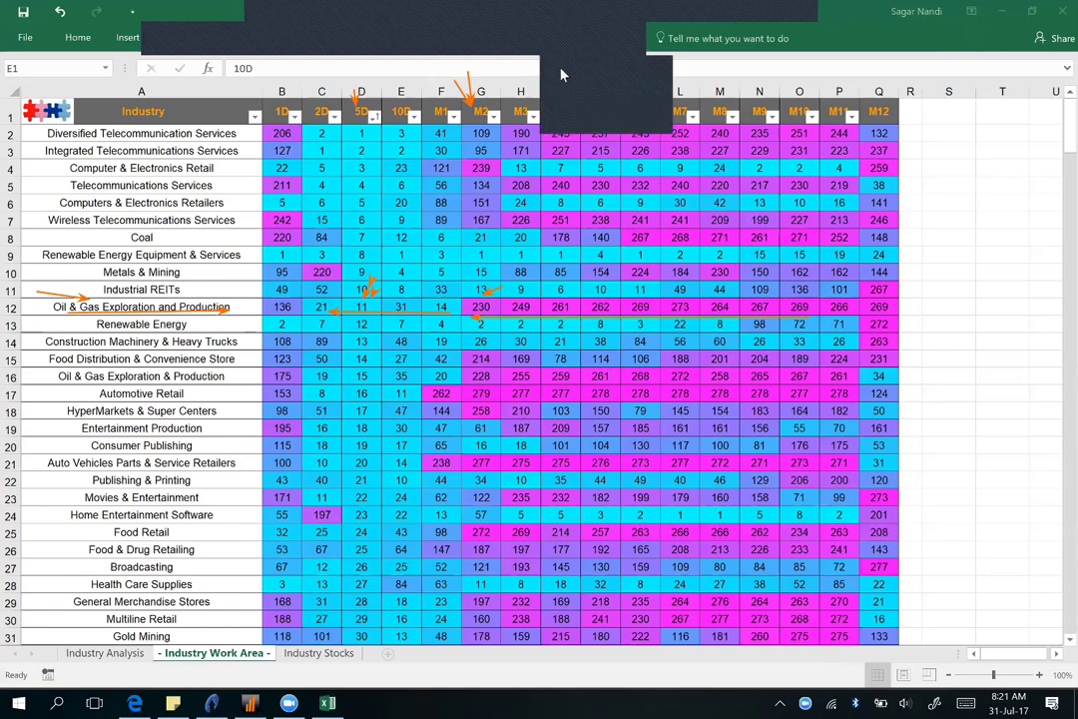
- Clear the drawings and mark Oil & Gas Exploration and Production in row 12 with arrows under its name and ranks from M11 to 5D
click(471, 55)
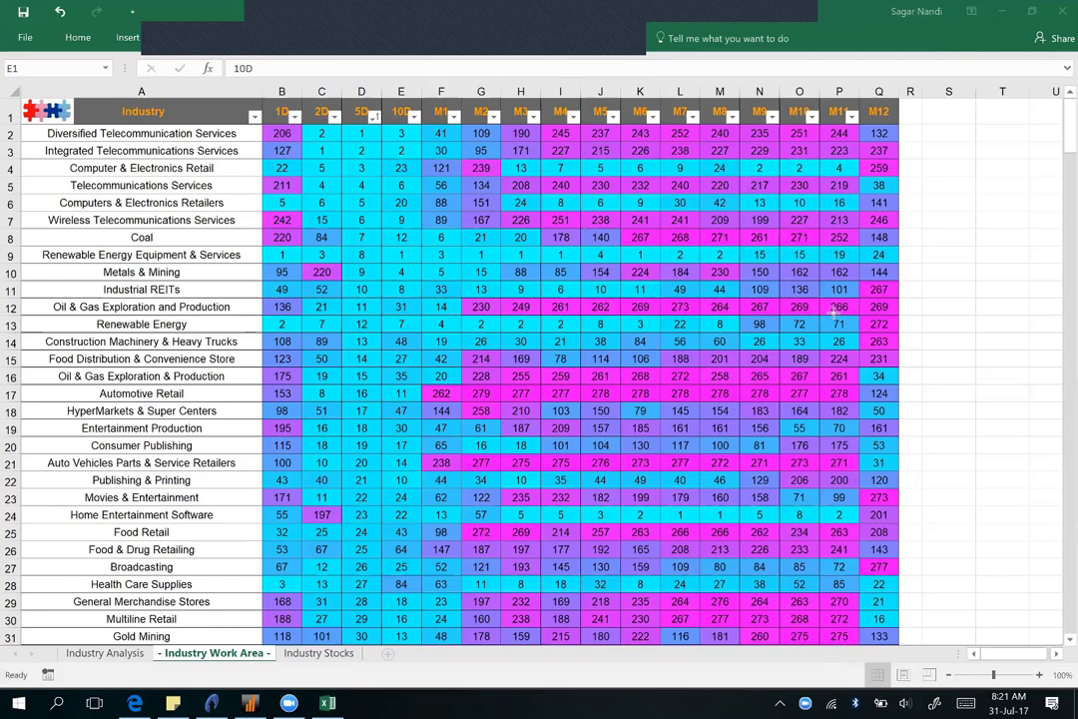
drag(834, 312, 362, 310)
drag(58, 312, 240, 313)
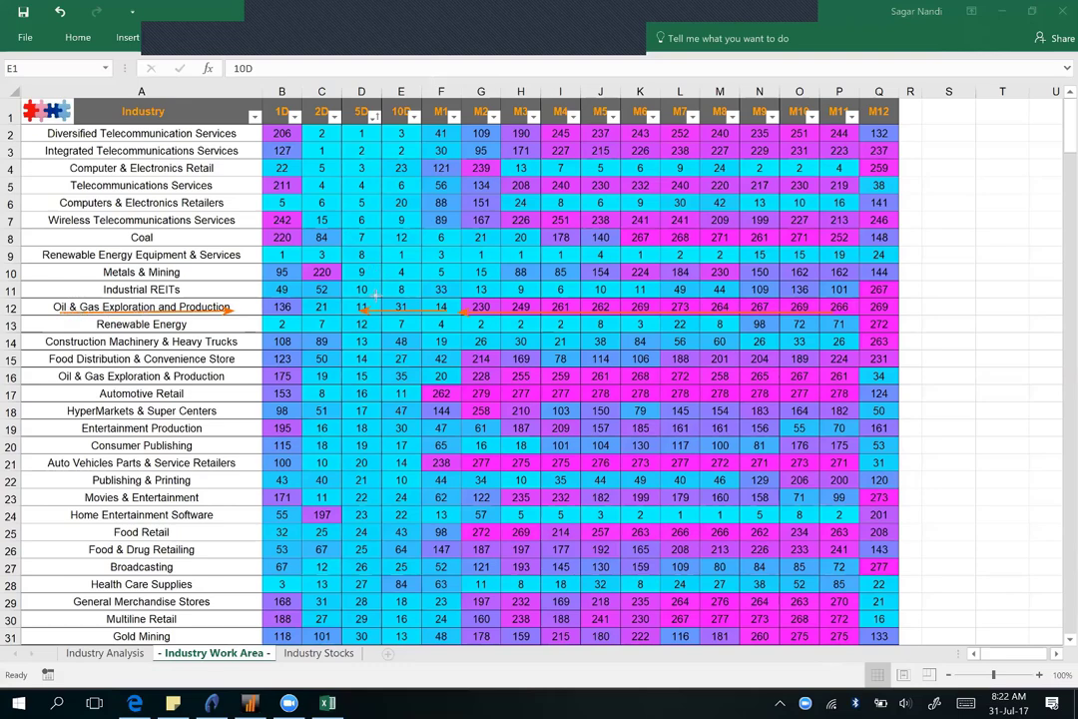
drag(375, 278, 374, 295)
drag(458, 286, 467, 297)
- Underline Renewable Energy in row 13 and its ranks between M12 and 5D with arrows, and clear the annotations
drag(97, 325, 227, 328)
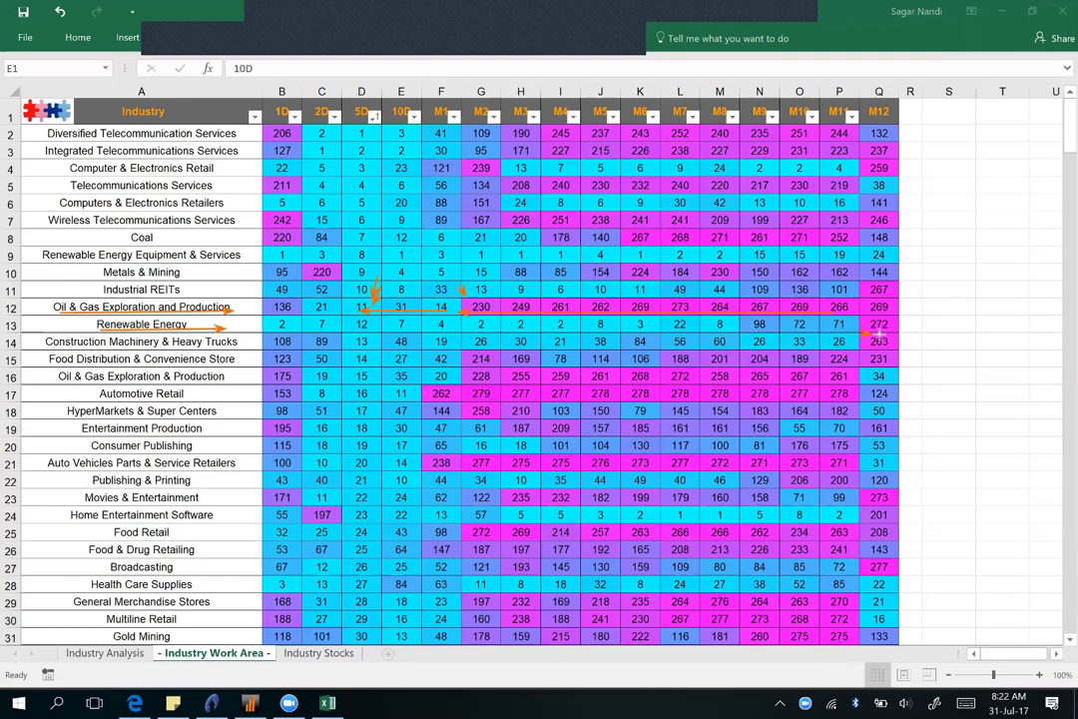
drag(861, 332, 944, 330)
drag(852, 332, 360, 331)
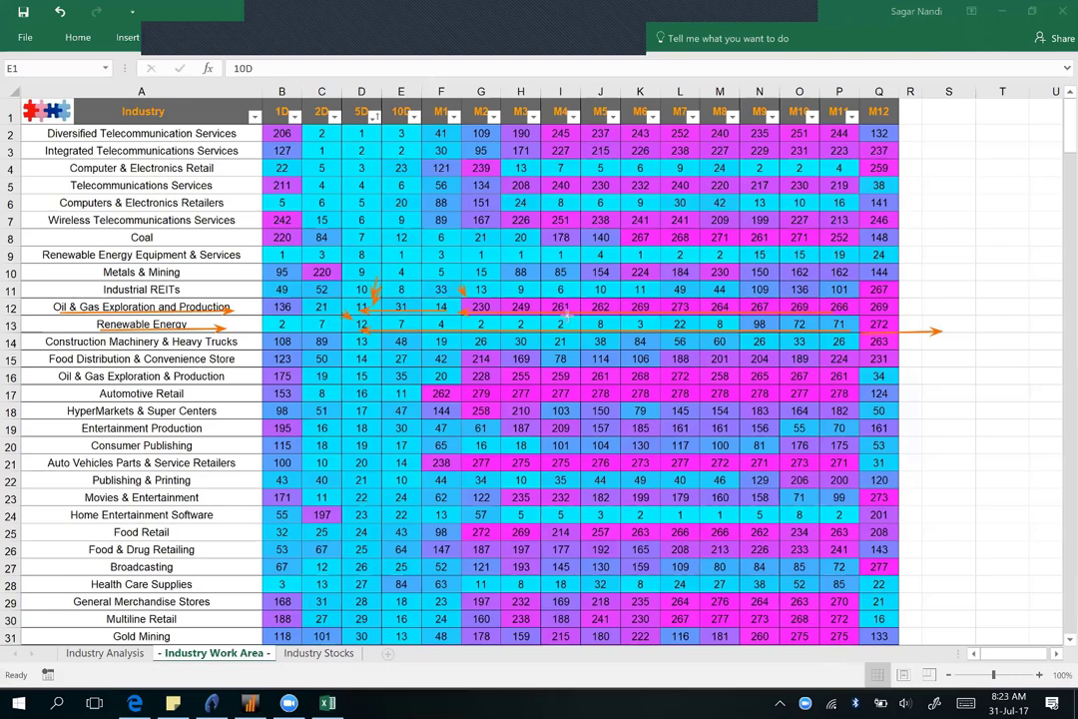
key(Escape)
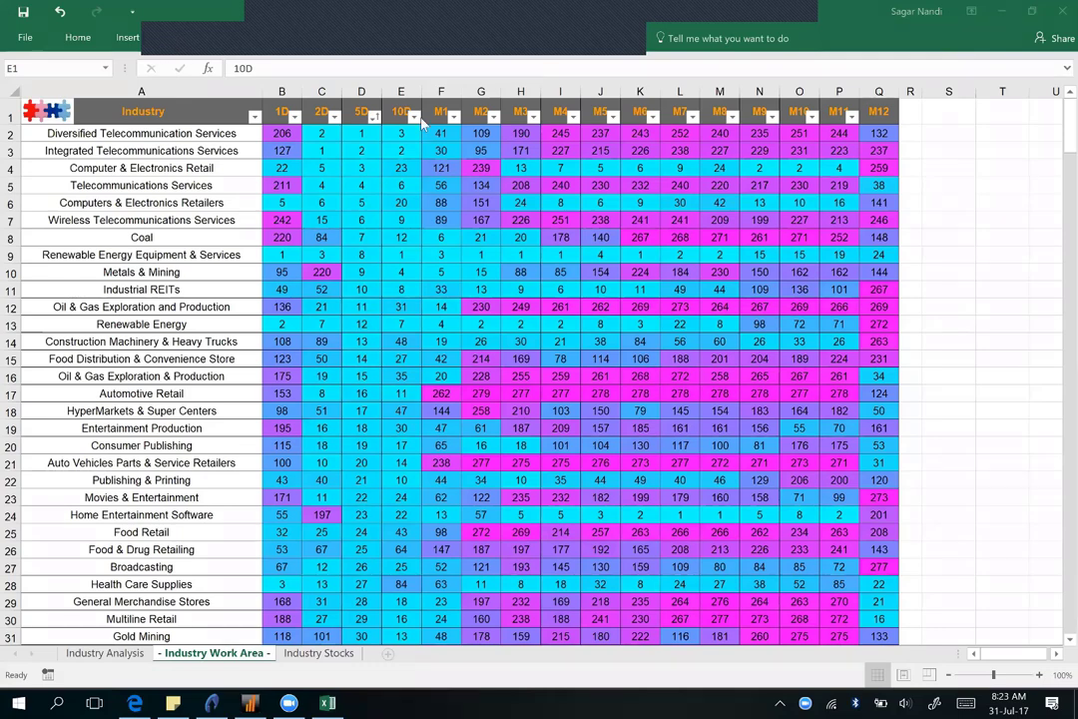
- Sort the 5D column from largest to smallest and underline Semiconductors & Semiconductor Equipment in row 86 and its ranks from M12 to 5D
click(372, 117)
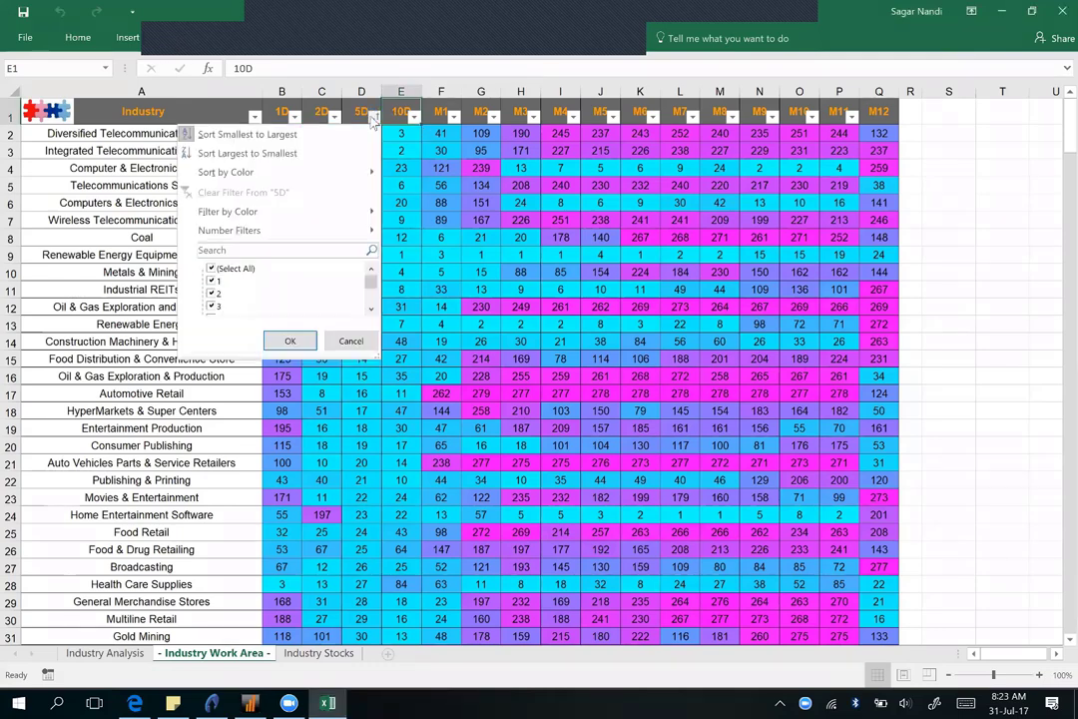
click(316, 155)
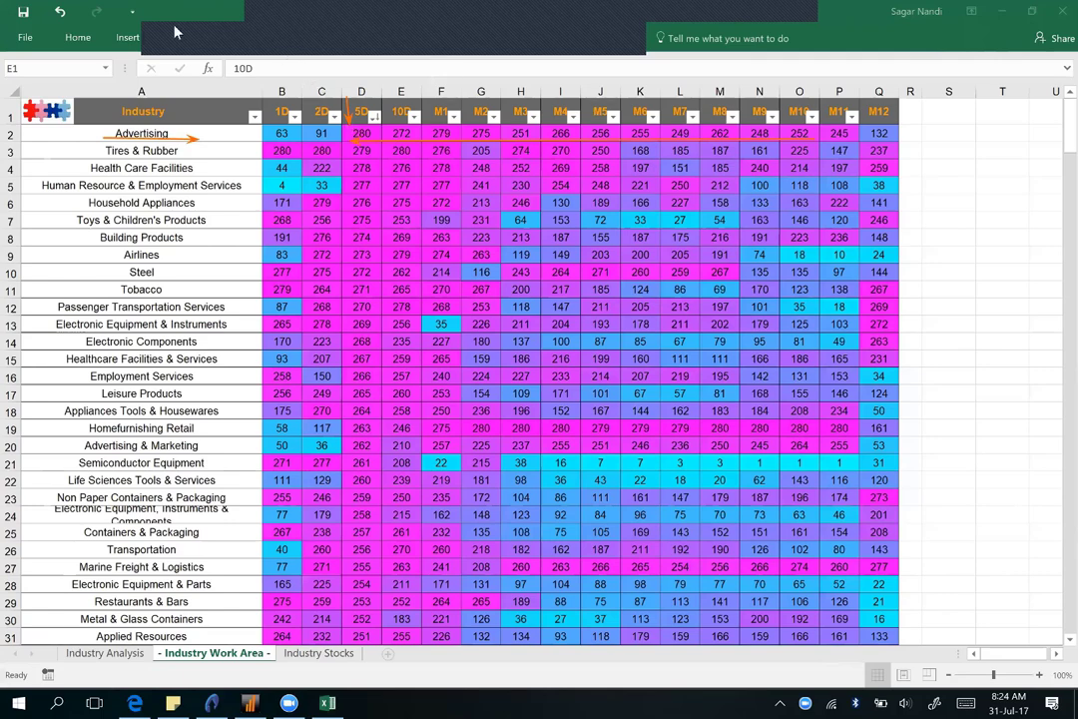
scroll(60, 290, down, 20)
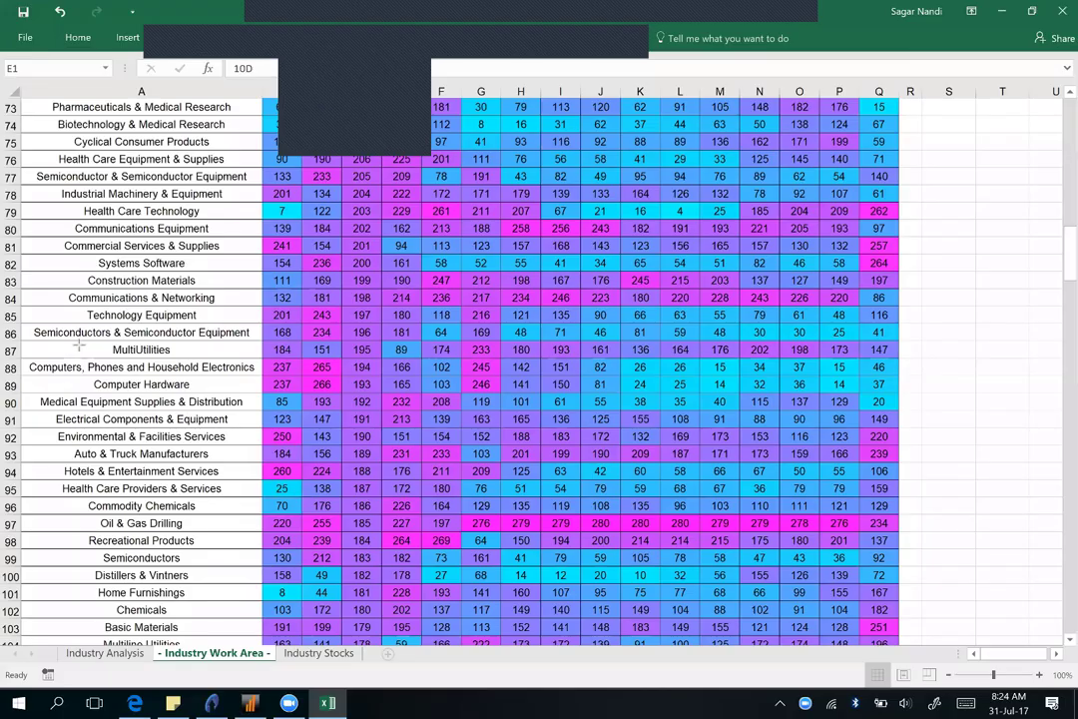
drag(38, 340, 238, 337)
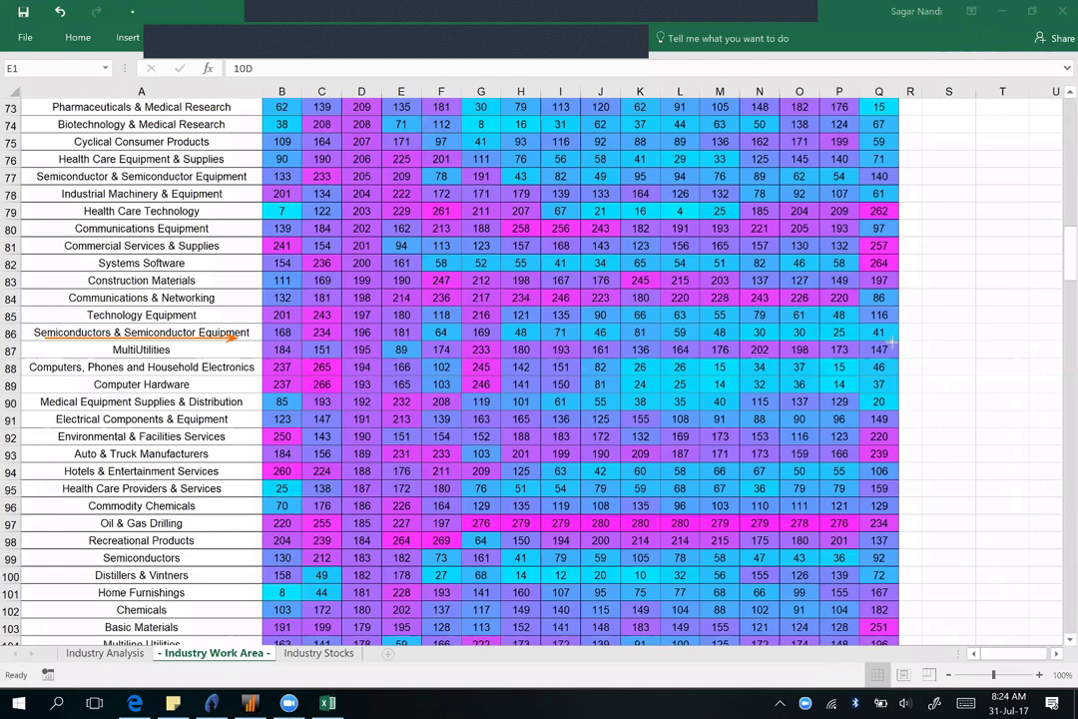
drag(892, 342, 365, 338)
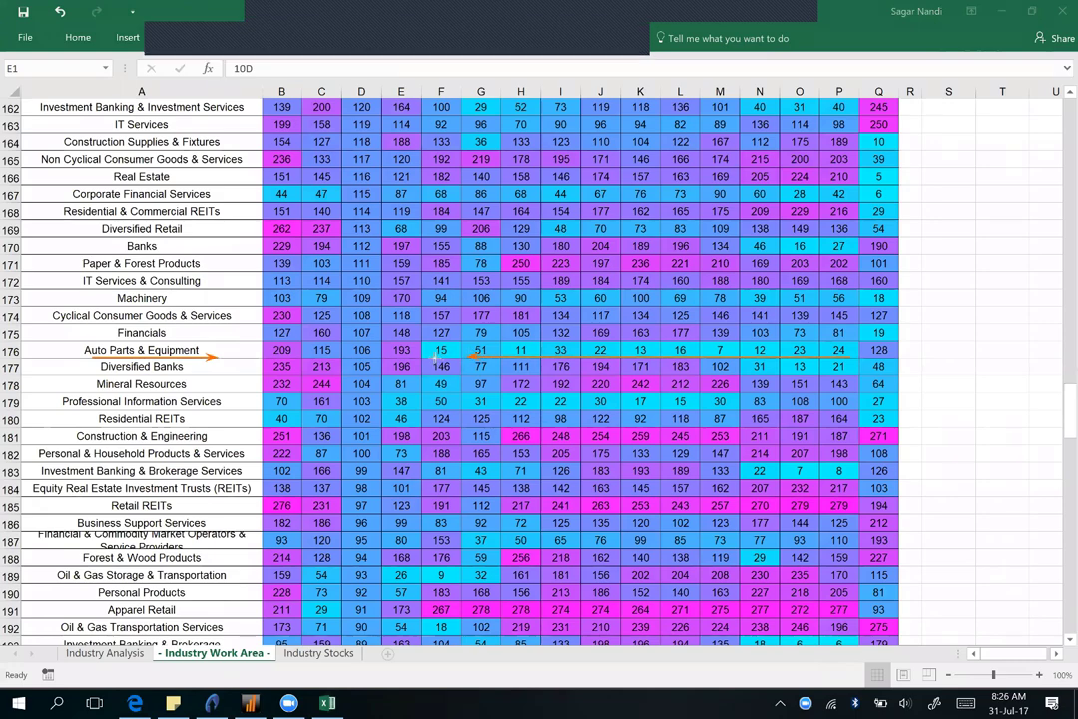
- Draw arrows under the Auto Parts & Equipment ranks in row 176 from M1 to 2D and at the industry's name
drag(434, 357, 328, 356)
drag(47, 343, 82, 349)
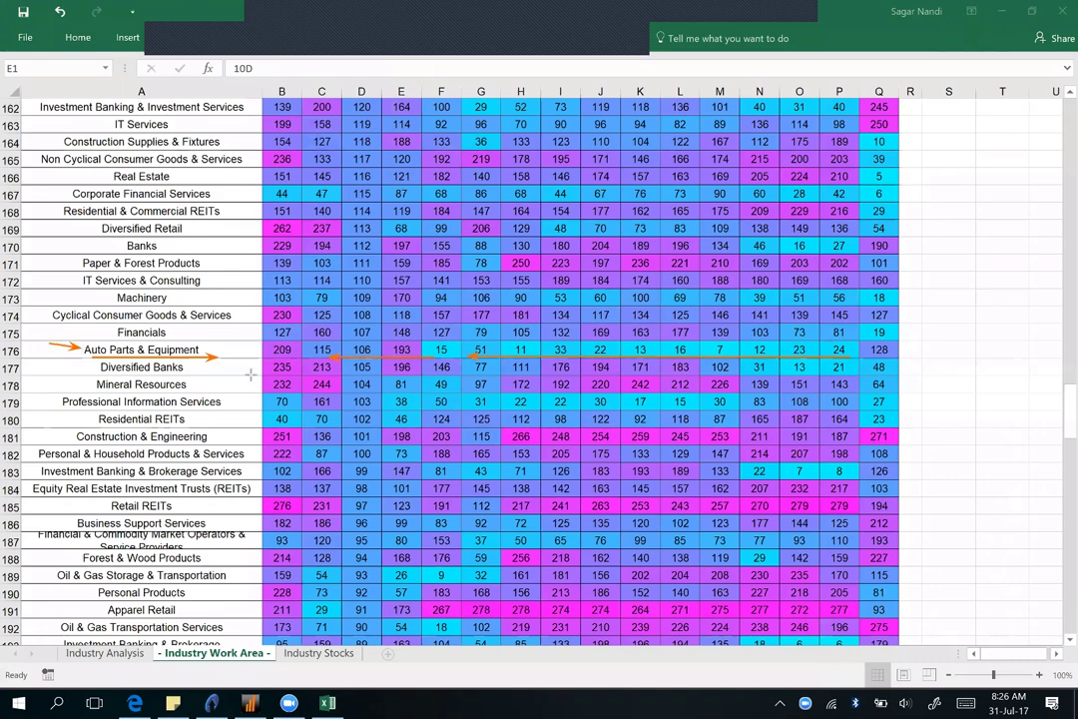